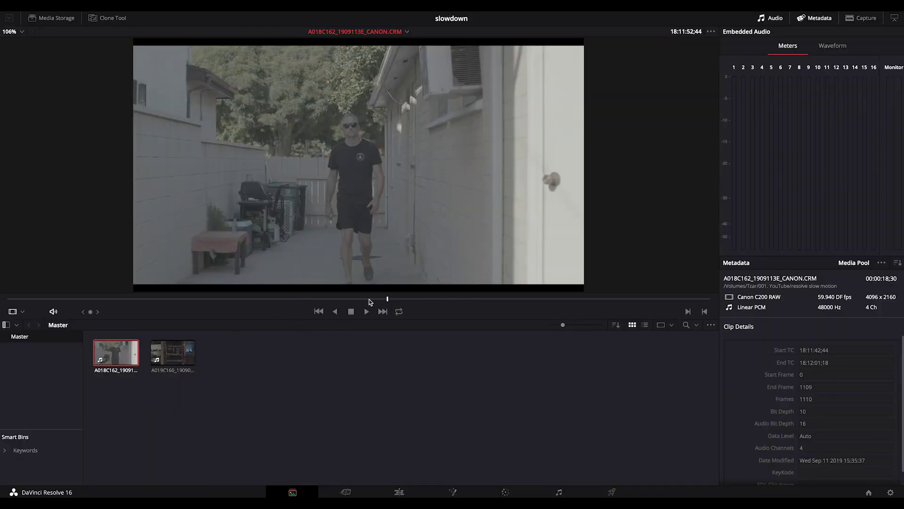
- Scrub and play through the walking and juggling 59.94 fps clips on the Media page
drag(370, 299, 338, 299)
key(space)
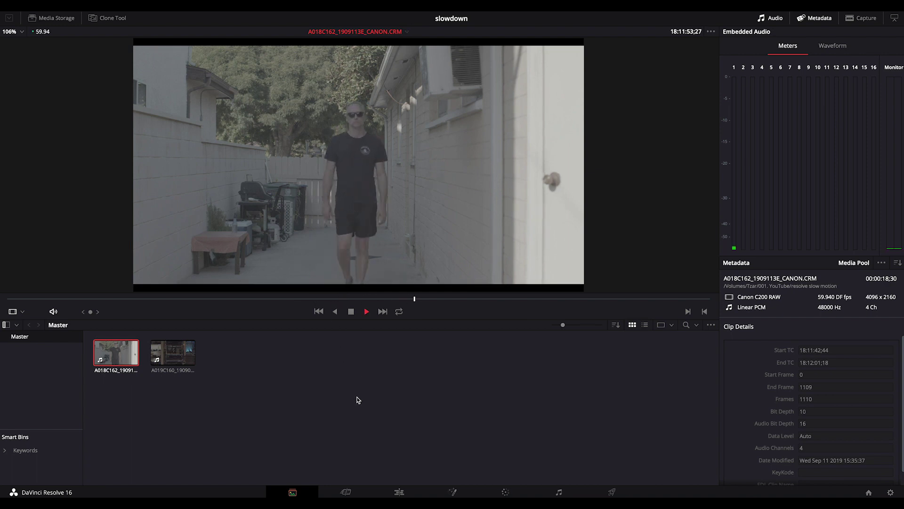
click(181, 351)
click(586, 301)
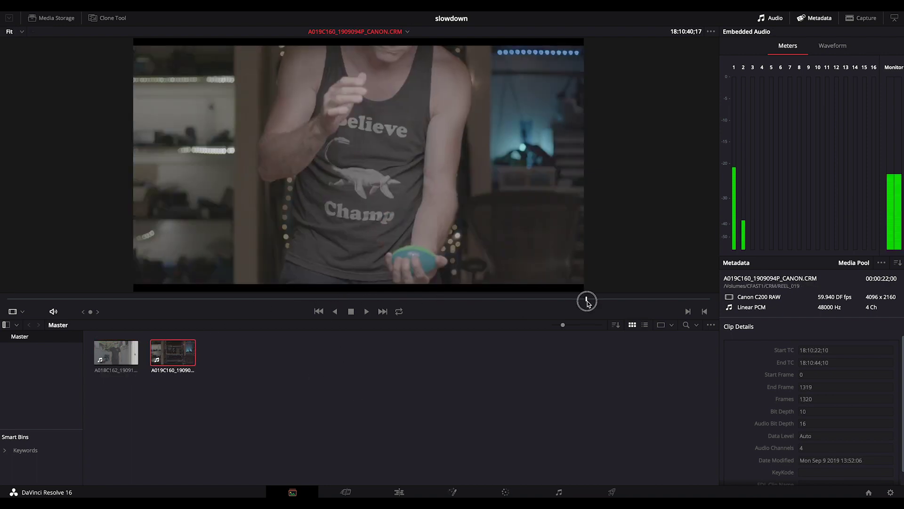
drag(587, 301, 540, 297)
key(space)
key(space)
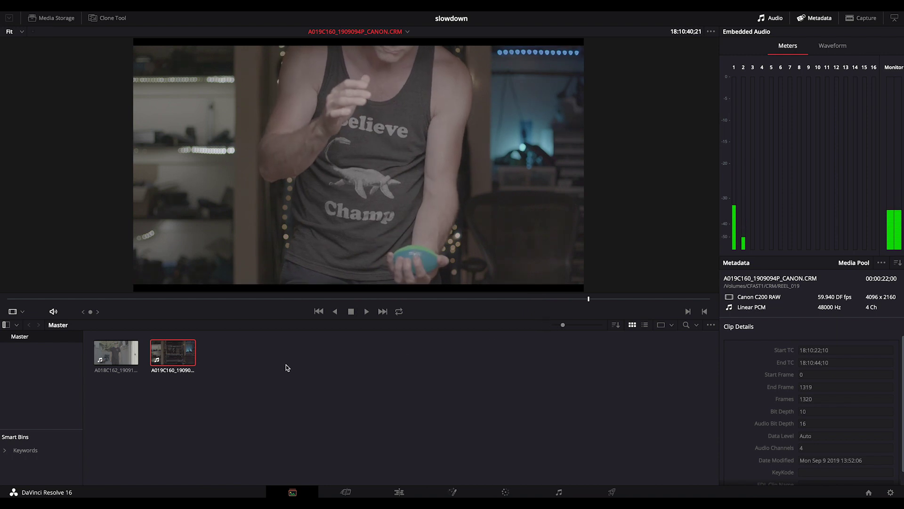
click(118, 354)
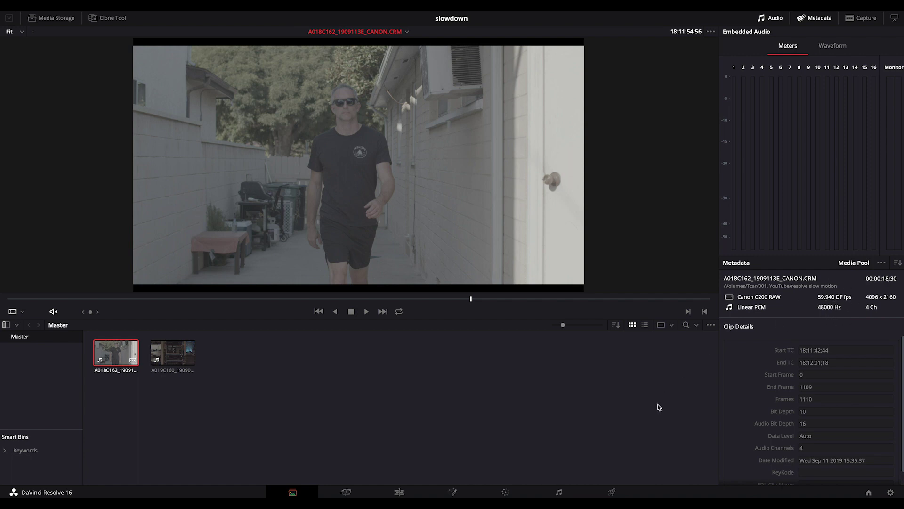
- Check the project's 24 fps playback rate in Project Settings, then go to the Edit page
click(891, 493)
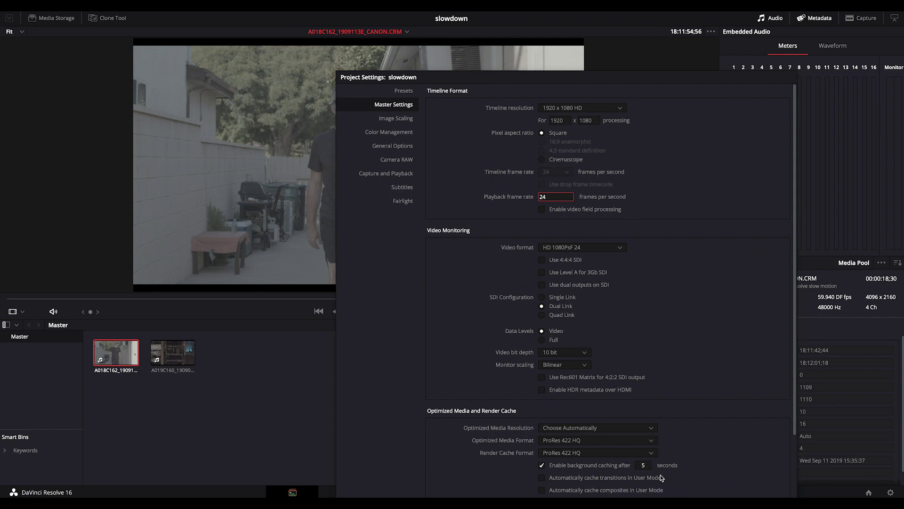
key(Return)
click(406, 493)
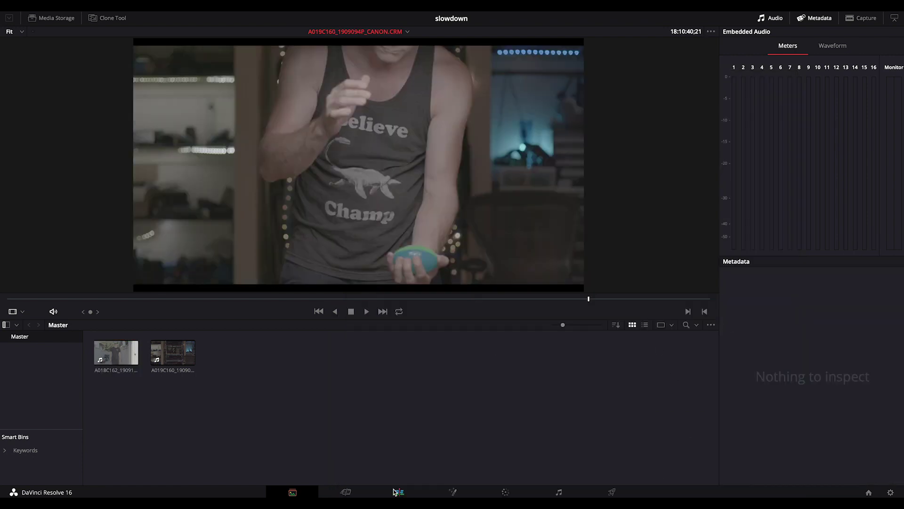
click(396, 492)
- Mark In and Out points on a short range of the A018C162 walking clip
click(98, 55)
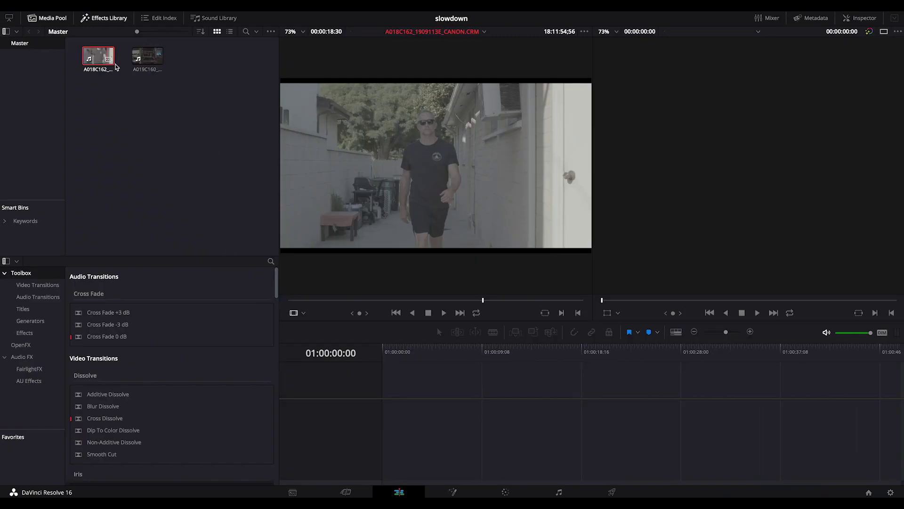
mouse_move(432, 272)
drag(483, 300, 504, 300)
key(i)
key(o)
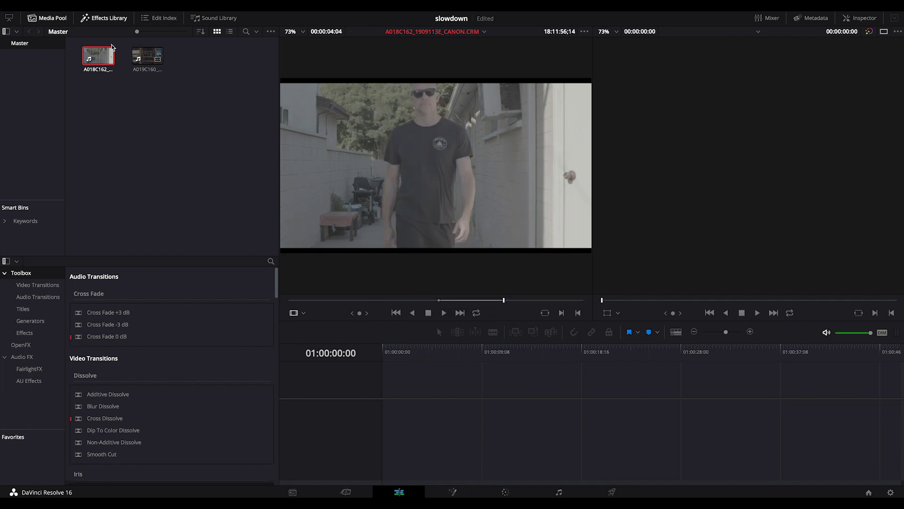
- Set the walking clip's Video Frame Rate to 24 and drag it onto a new timeline
right_click(102, 57)
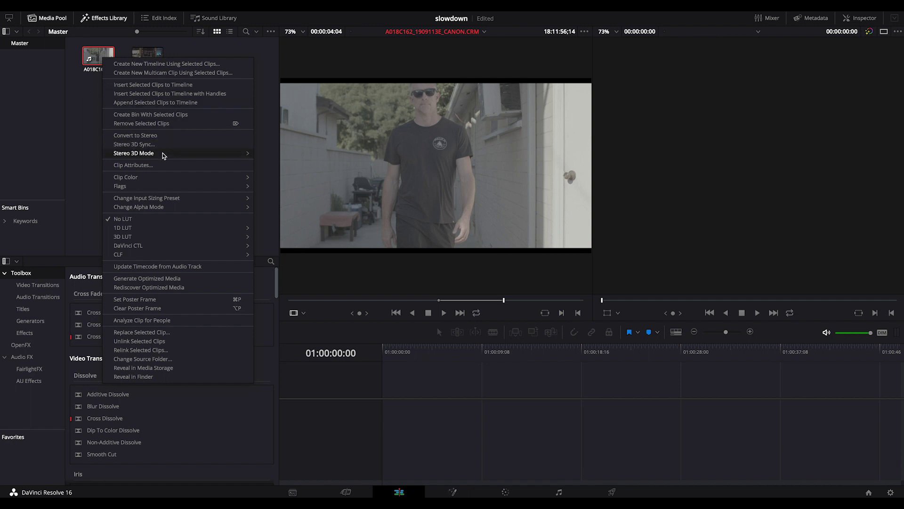
click(142, 165)
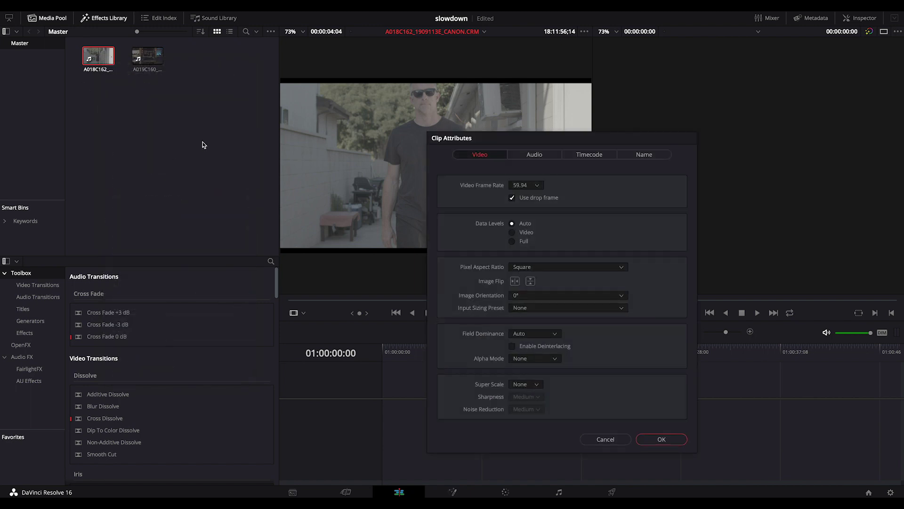
click(541, 188)
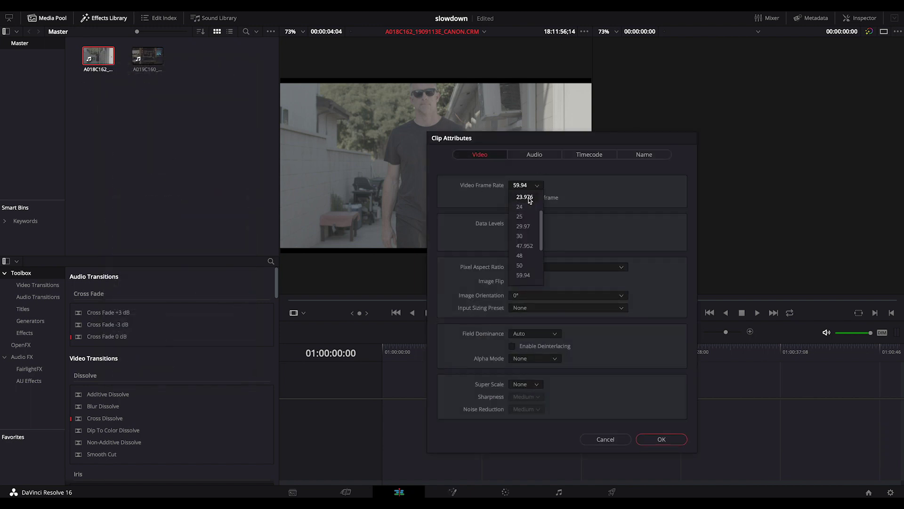
click(525, 197)
click(534, 184)
click(522, 206)
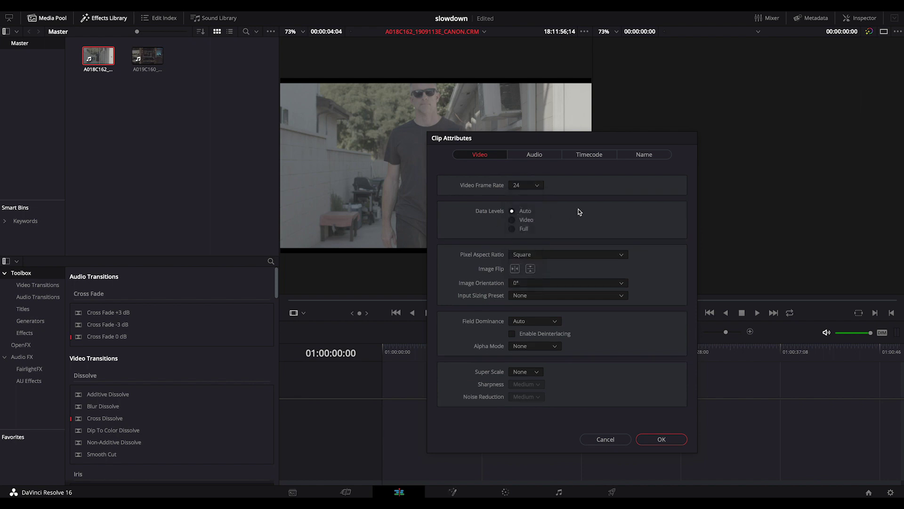
click(662, 439)
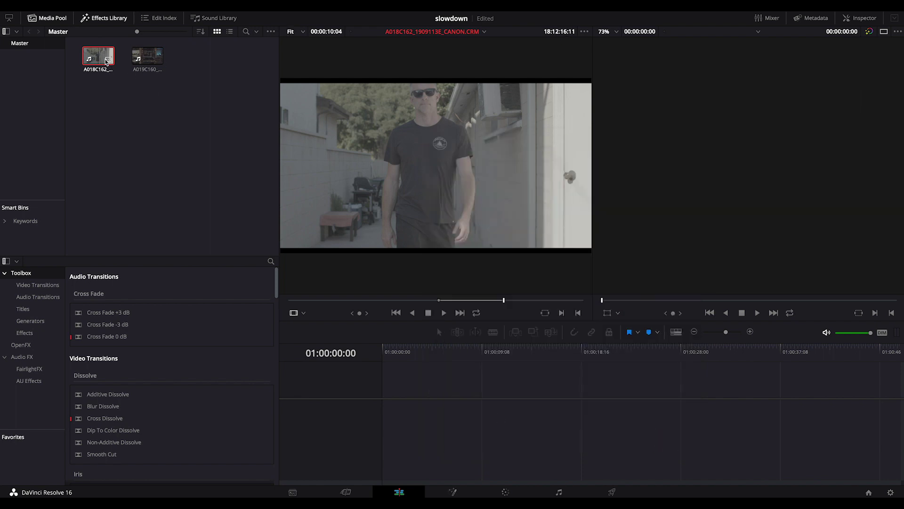
drag(102, 59, 382, 393)
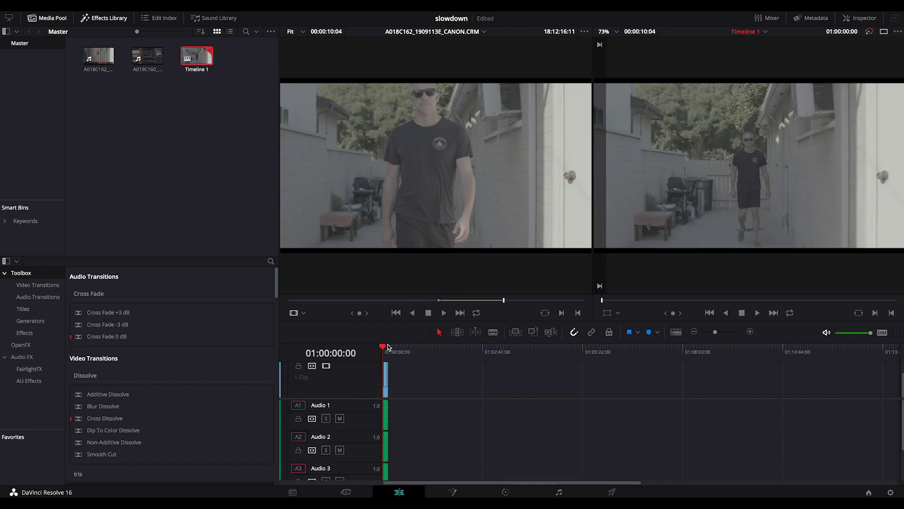
- Zoom Timeline 1 to fit the walking clip and play back the slowed footage
key(shift+z)
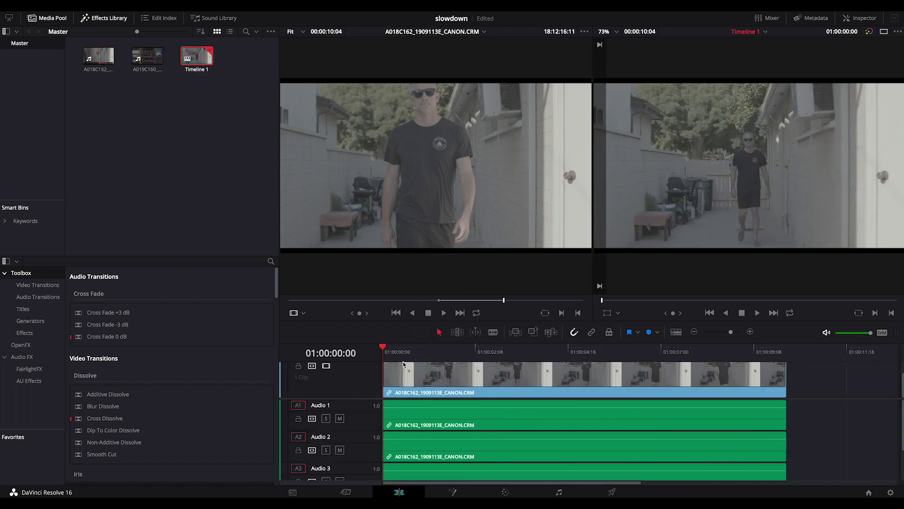
key(space)
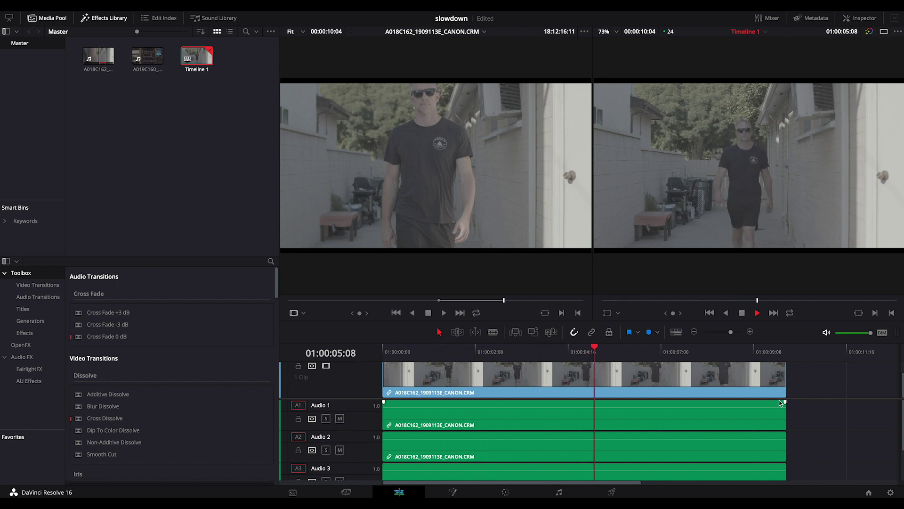
click(530, 351)
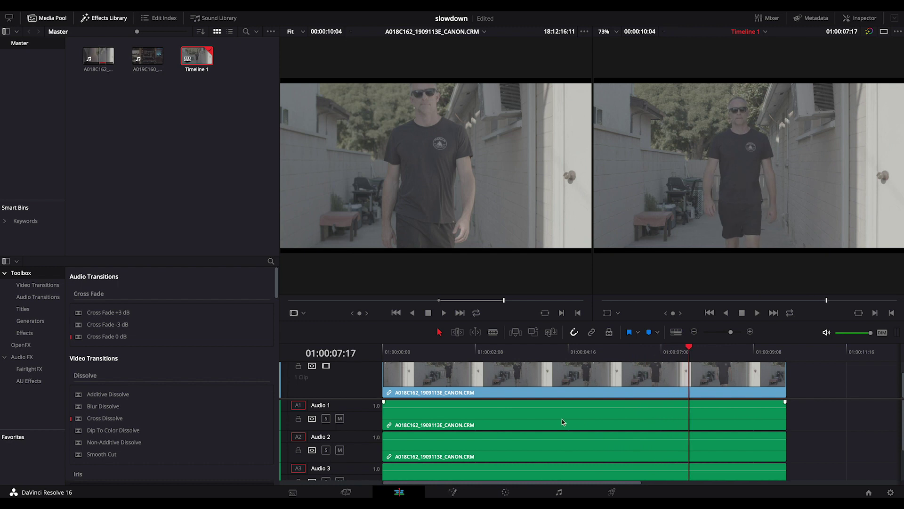
- Give the walking clip an S-shaped contrast curve and boost its saturation
click(505, 491)
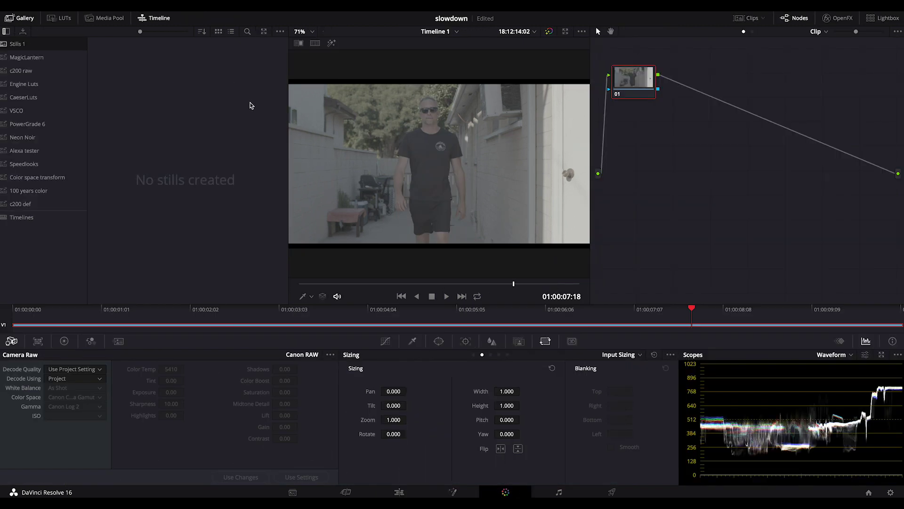
click(385, 340)
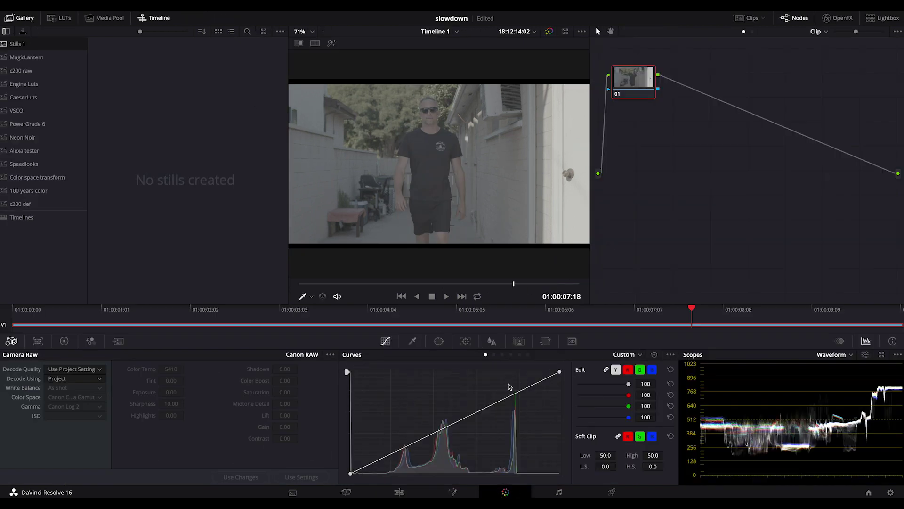
mouse_move(510, 394)
mouse_down()
mouse_move(515, 384)
mouse_move(503, 383)
mouse_up()
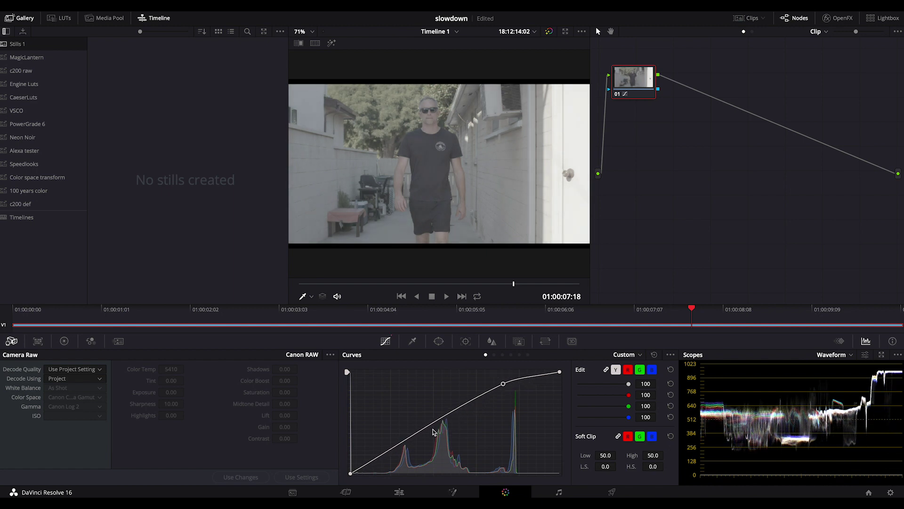
drag(415, 437, 413, 460)
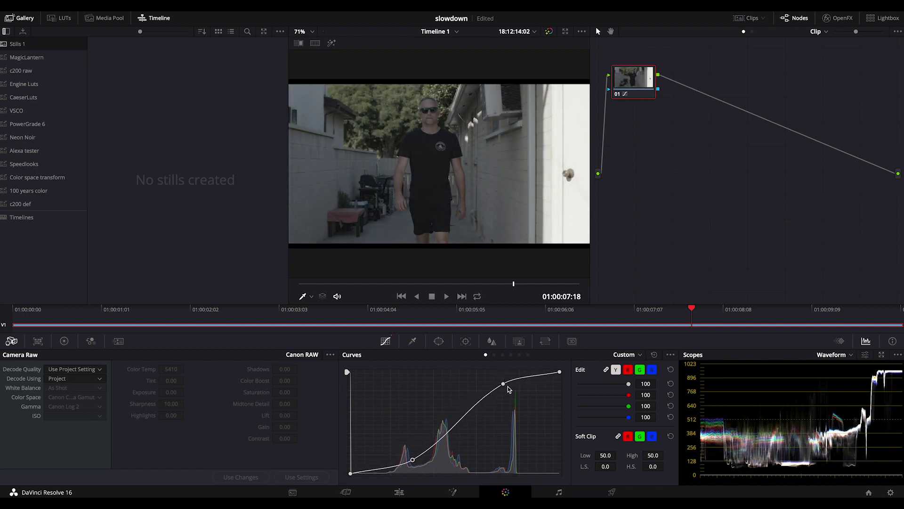
drag(503, 384, 502, 377)
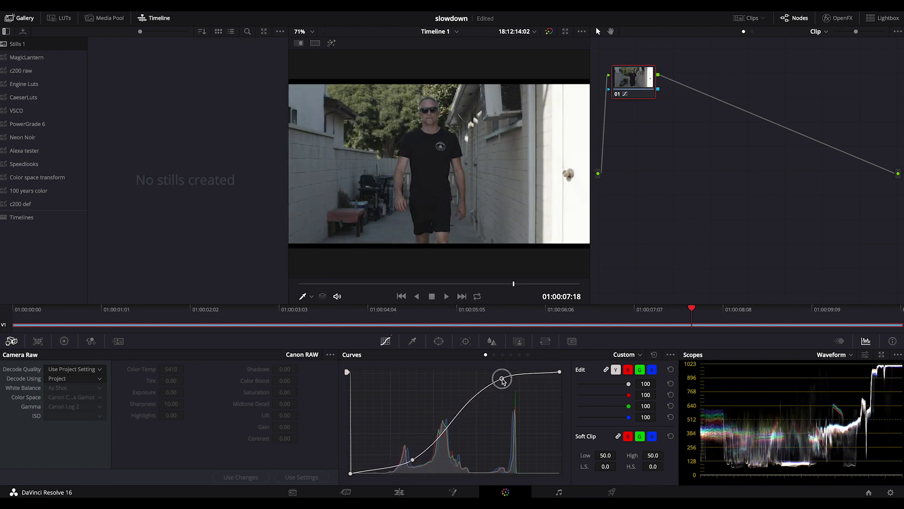
click(64, 340)
drag(225, 477, 299, 477)
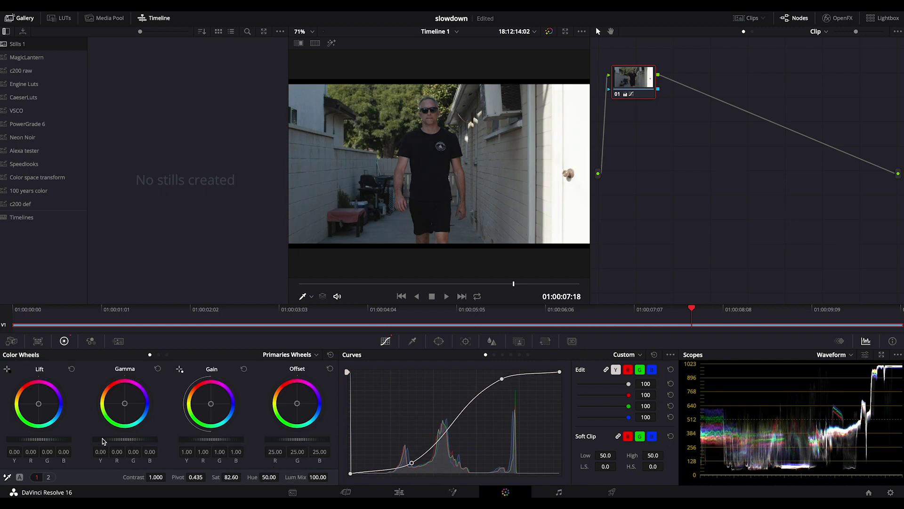
- Decode Camera Raw per clip with colour temp 5590 and exposure 0.46, then review playback
click(12, 341)
click(75, 378)
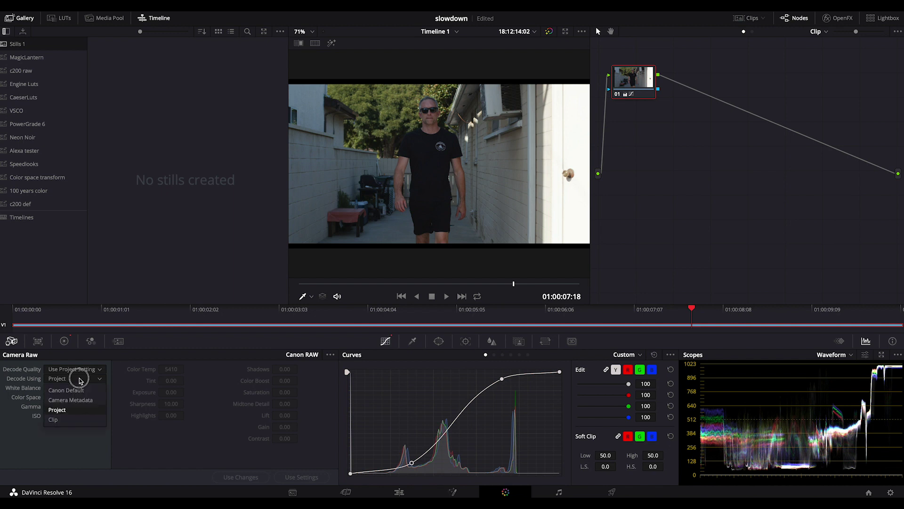
click(77, 420)
mouse_move(171, 369)
mouse_down()
mouse_move(162, 369)
mouse_move(177, 369)
mouse_up()
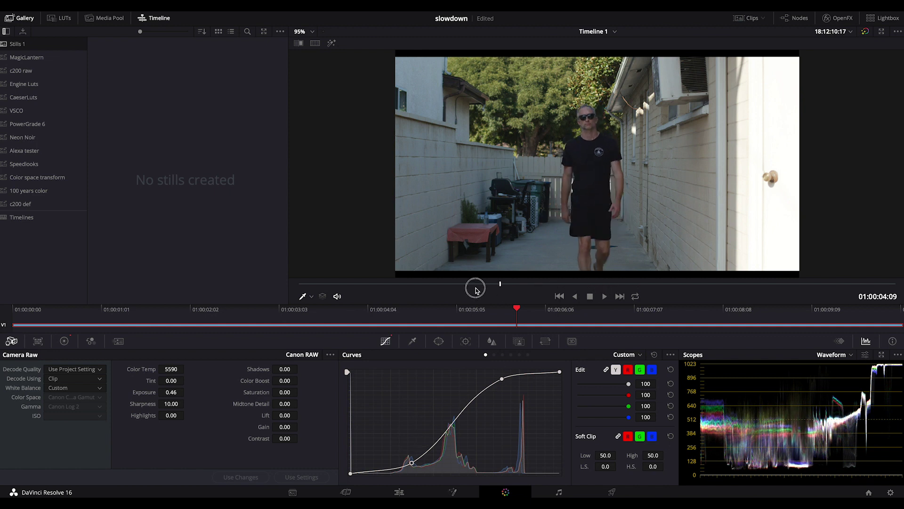
click(401, 284)
key(space)
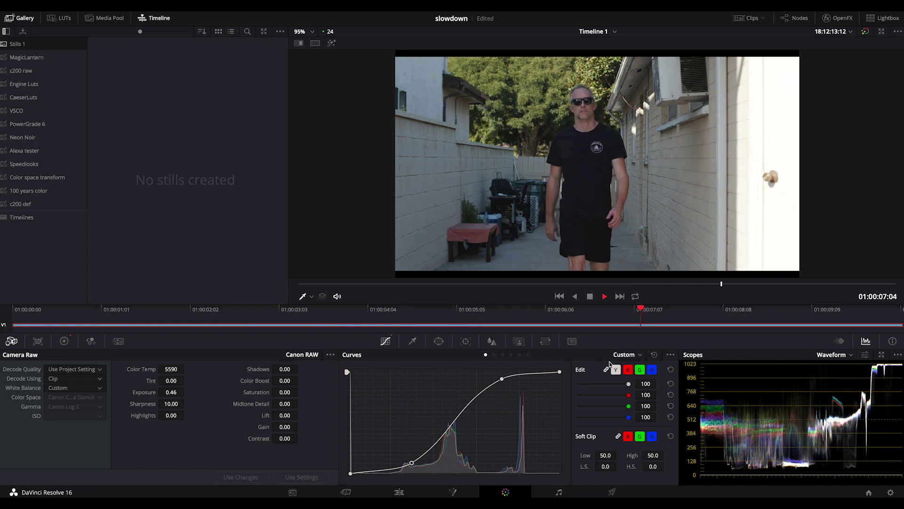
click(414, 311)
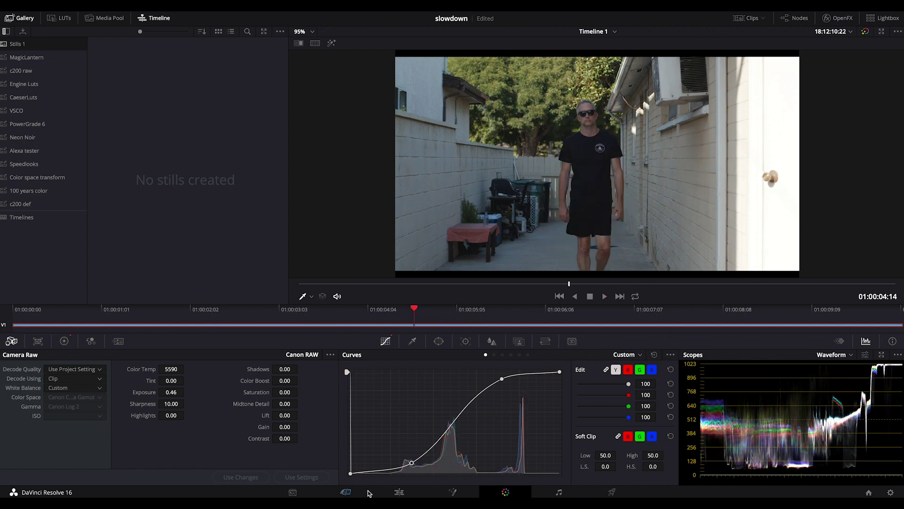
- Delete the walking clip's audio from the audio tracks on the Edit page
click(399, 491)
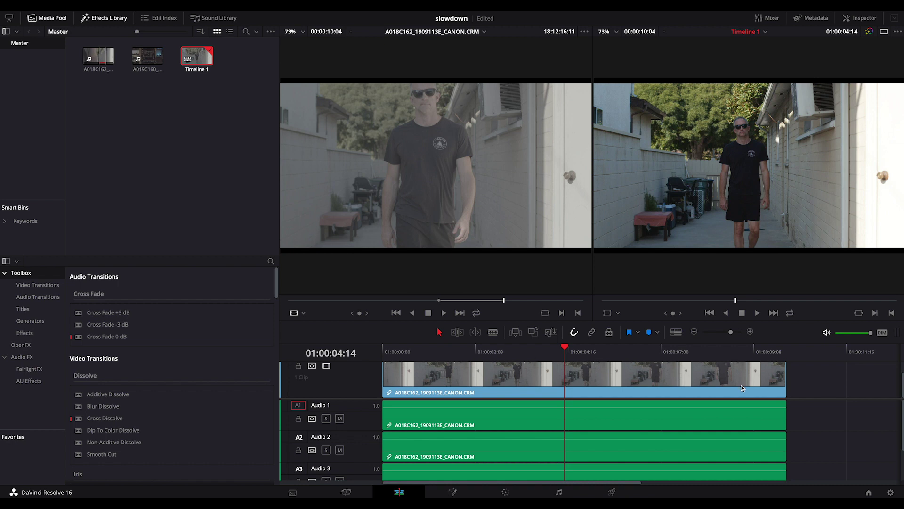
drag(817, 406, 383, 487)
key(Delete)
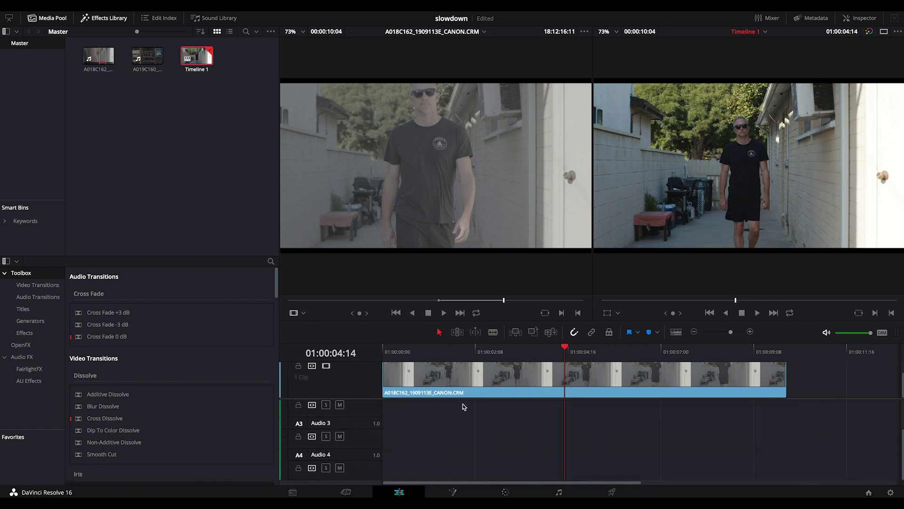
- Enlarge Video 1 and enter a speed of 50 in the walking clip's Change Clip Speed dialog
drag(412, 398, 410, 445)
click(461, 420)
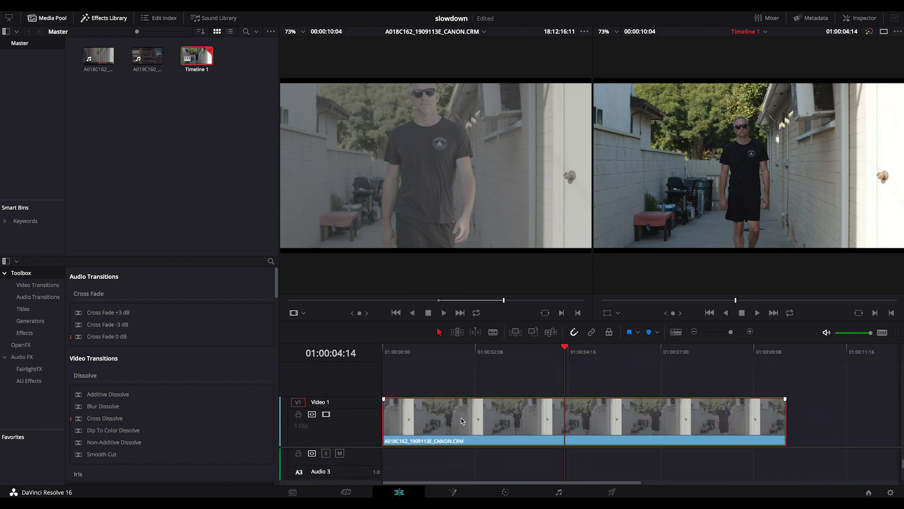
right_click(467, 411)
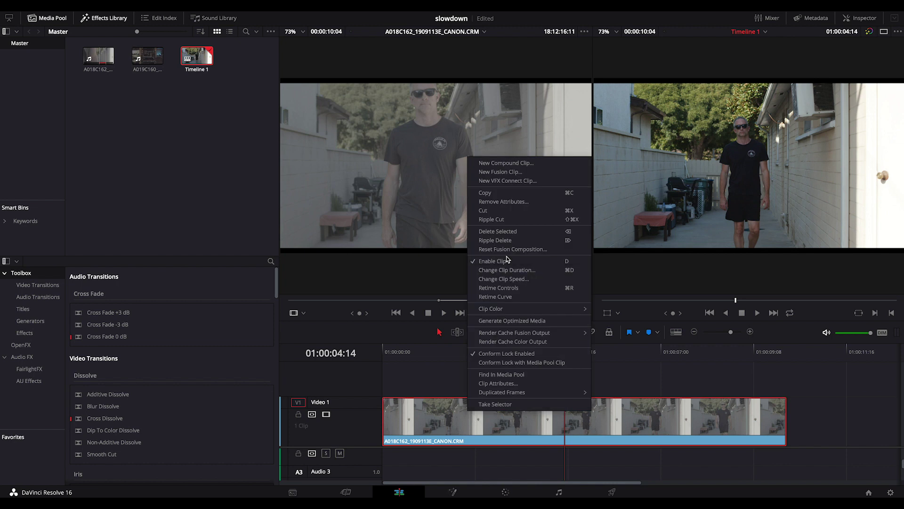
click(535, 279)
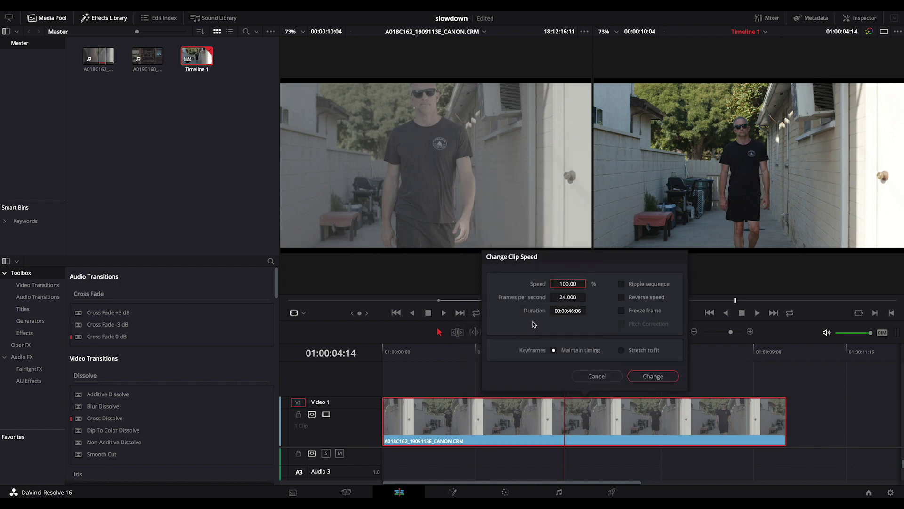
double_click(566, 284)
- Apply 50% speed, trim the clip's head to the playhead and slide it to the timeline start
key(Return)
click(502, 352)
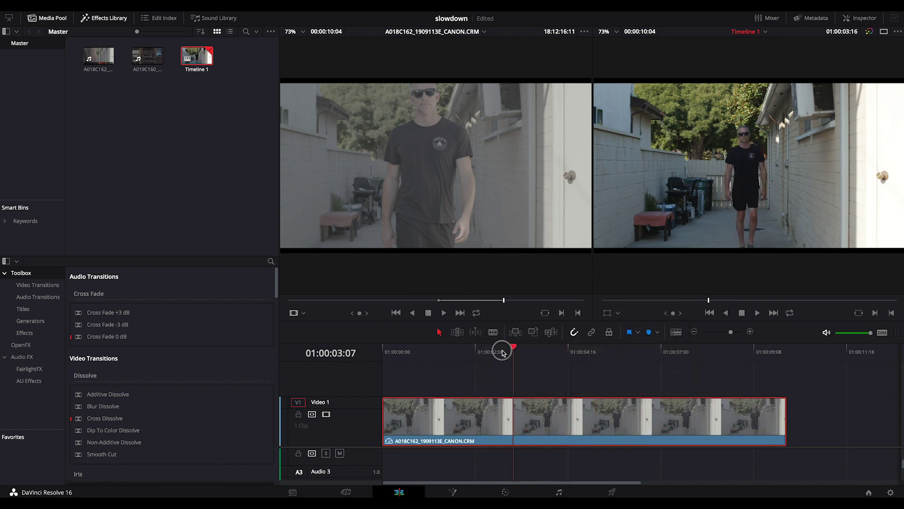
mouse_move(502, 352)
mouse_down()
mouse_move(375, 355)
mouse_move(667, 351)
mouse_move(435, 355)
mouse_move(548, 353)
mouse_move(505, 353)
mouse_up()
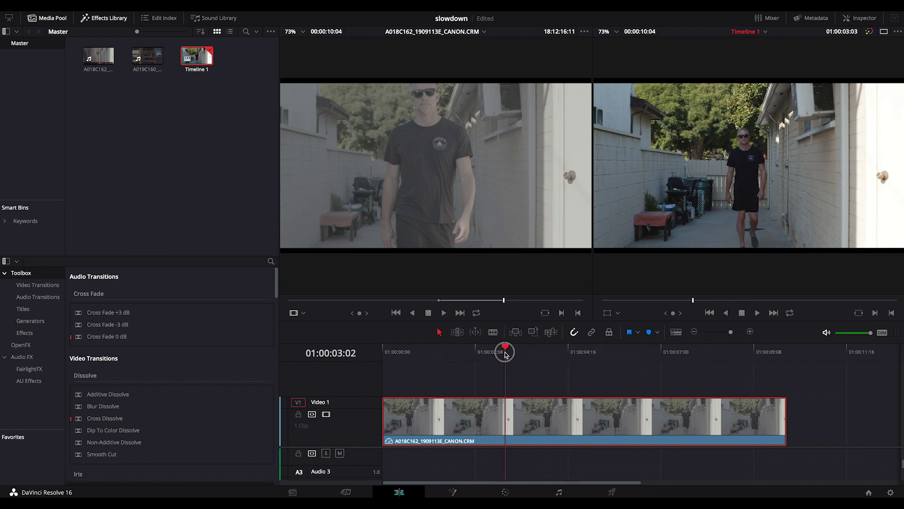
drag(384, 420, 504, 421)
drag(565, 420, 444, 420)
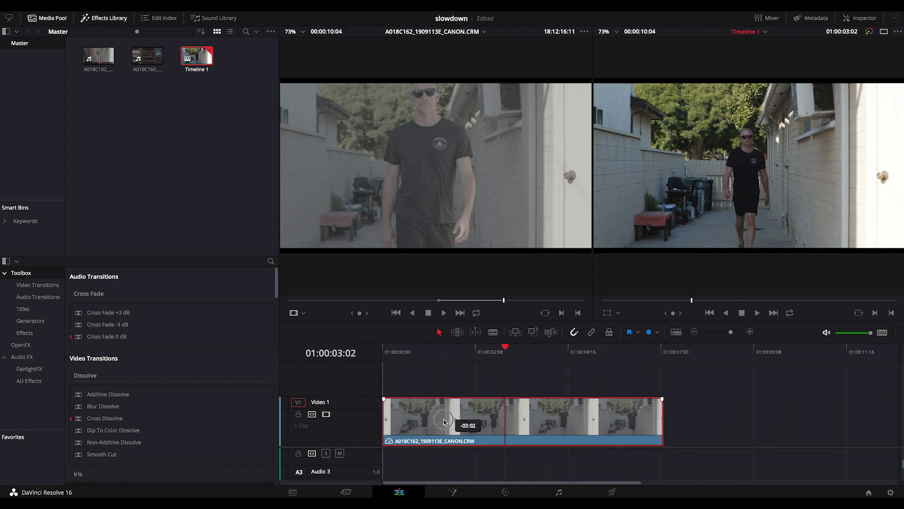
- Adjust the clip's tail to end near 01:00:11 and zoom the timeline out
drag(464, 352, 498, 354)
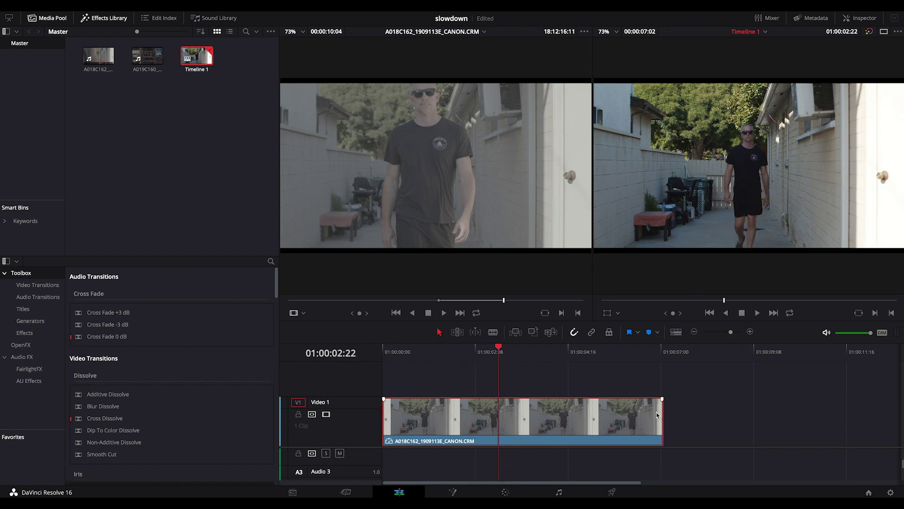
drag(657, 414, 850, 414)
drag(549, 355, 669, 353)
click(643, 358)
key(ctrl+minus)
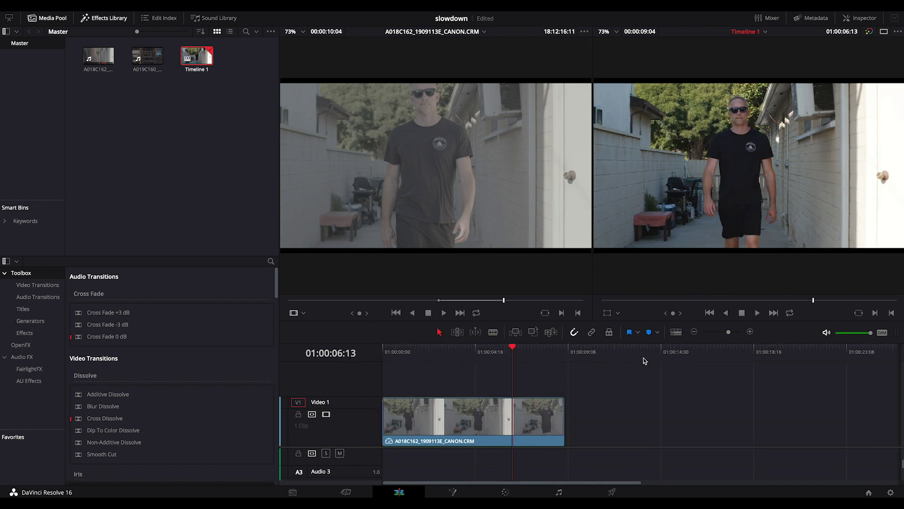
click(861, 18)
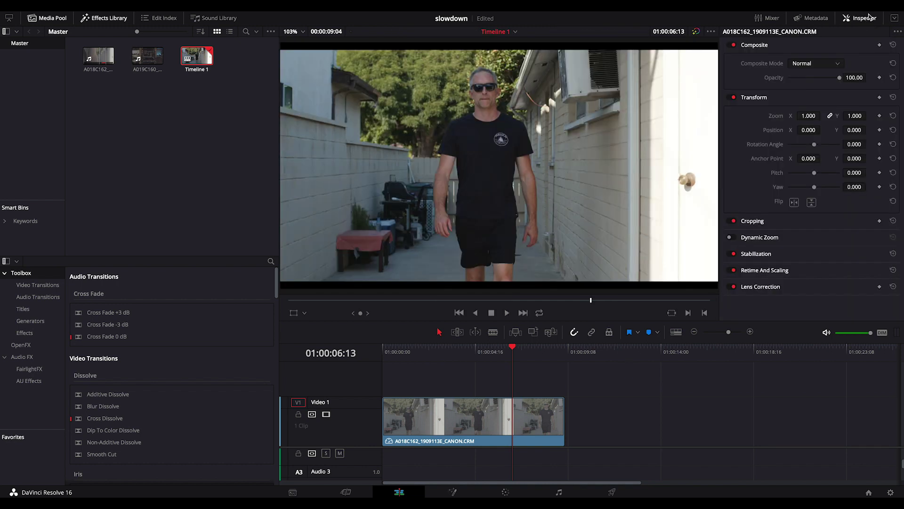
- Set the walking clip's Retime Process to Optical Flow with Speed Warp motion estimation
click(460, 414)
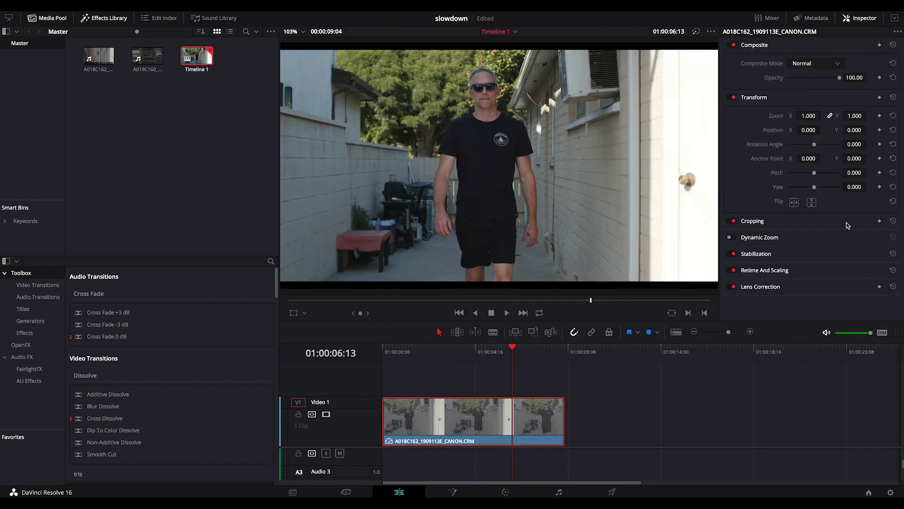
click(774, 270)
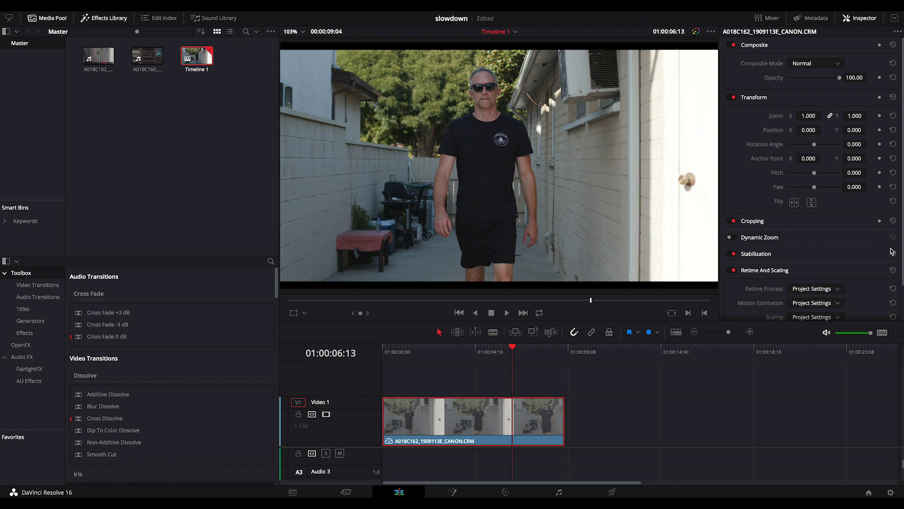
scroll(824, 254, down, 2)
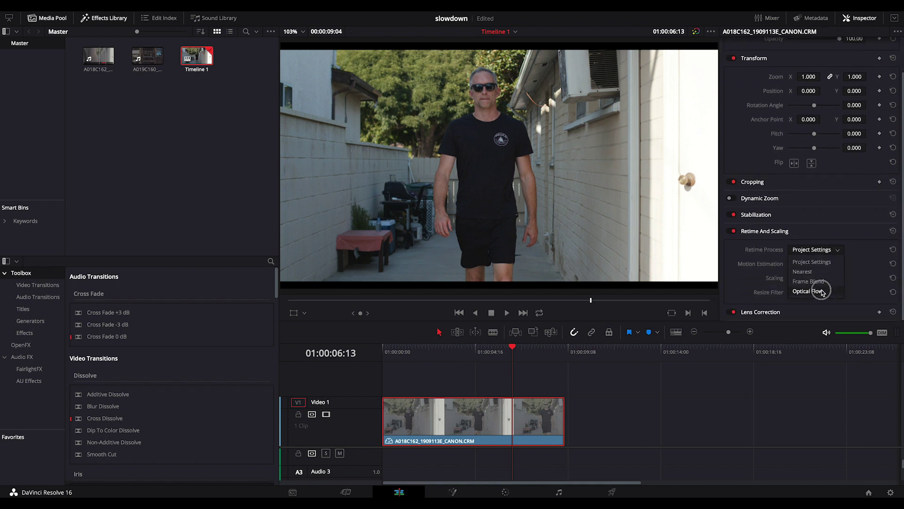
click(820, 292)
click(816, 265)
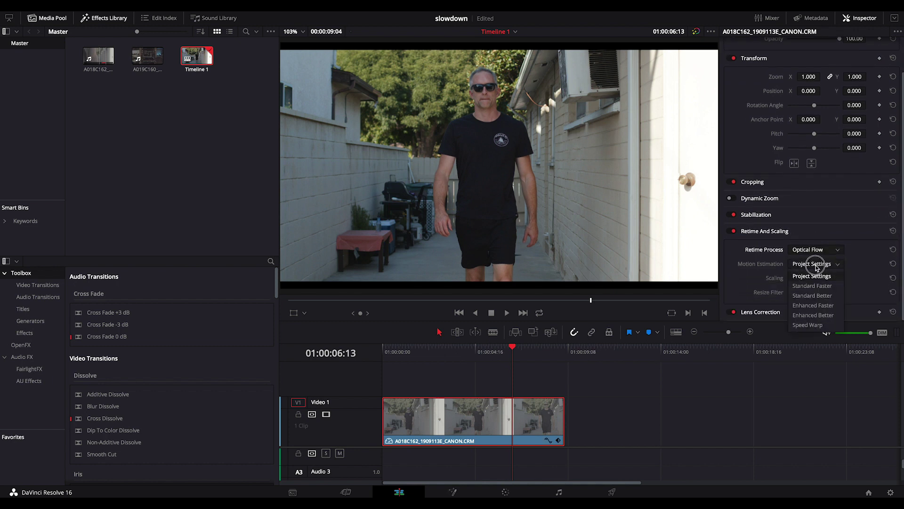
click(820, 327)
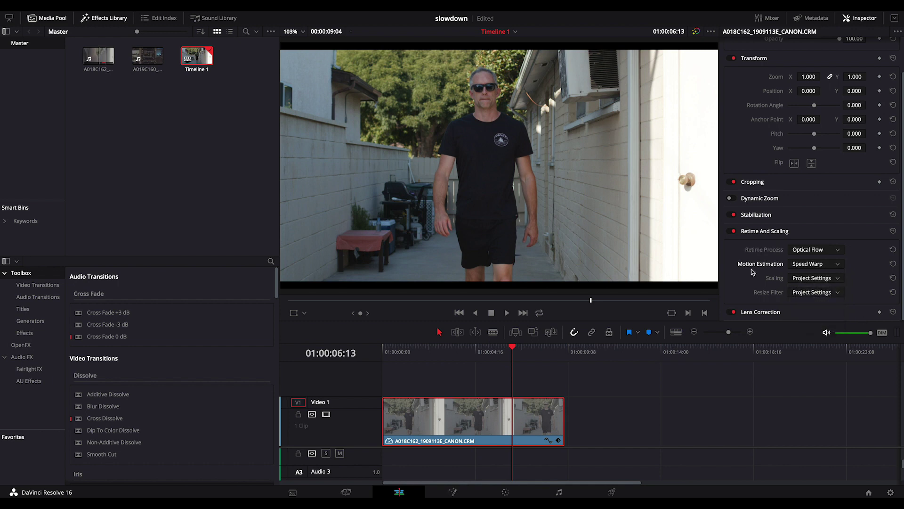
- Step frame by frame from 01:00:02:15 to check the Speed Warp retimed motion
drag(483, 353, 419, 354)
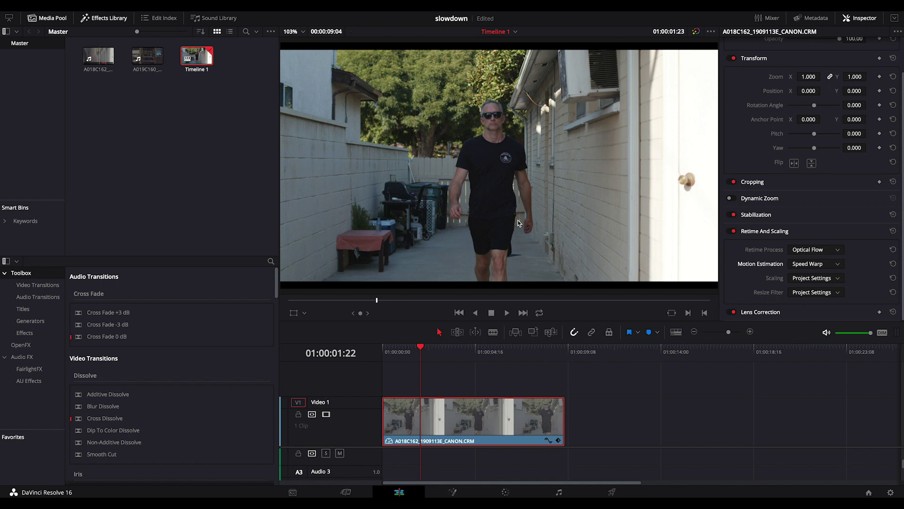
key(Right)
key(Right)
key(Right)
key(Right)
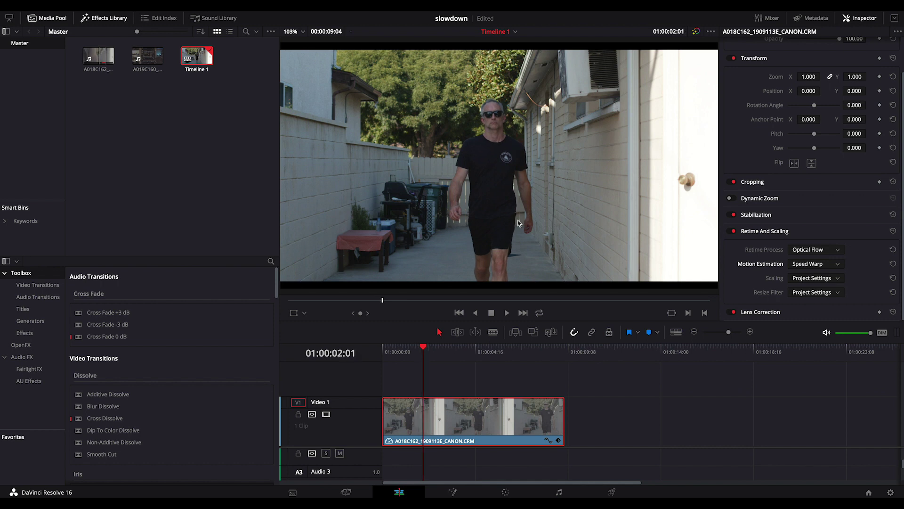
key(Right)
key(Right)
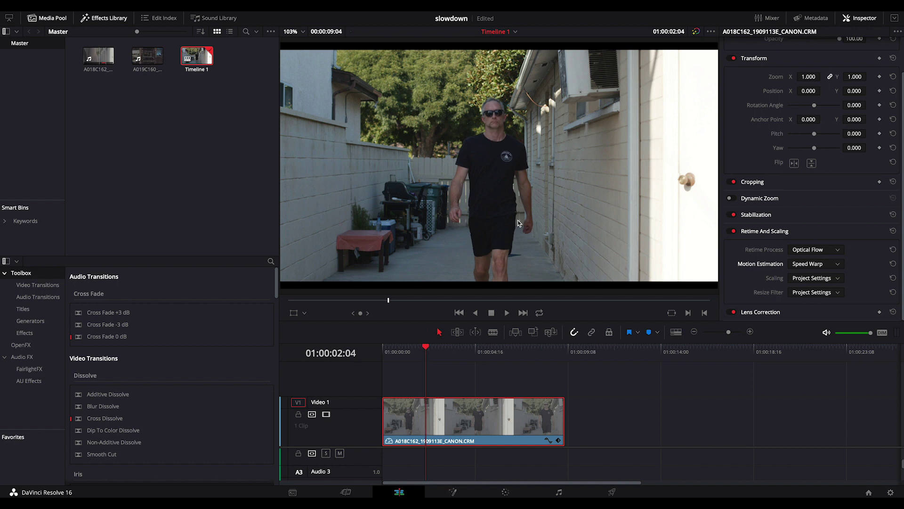
key(Right)
key(Right)
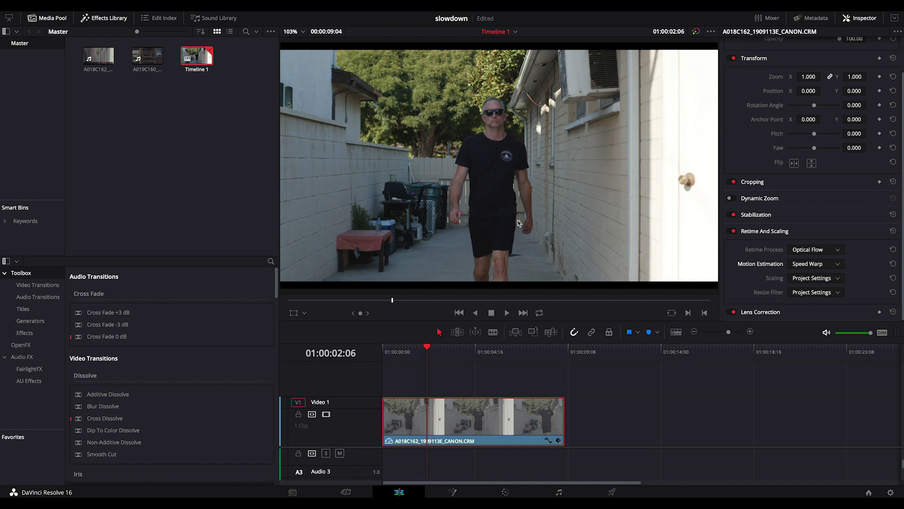
key(Right)
key(Right)
key(Right)
key(Right)
key(Right)
key(Right)
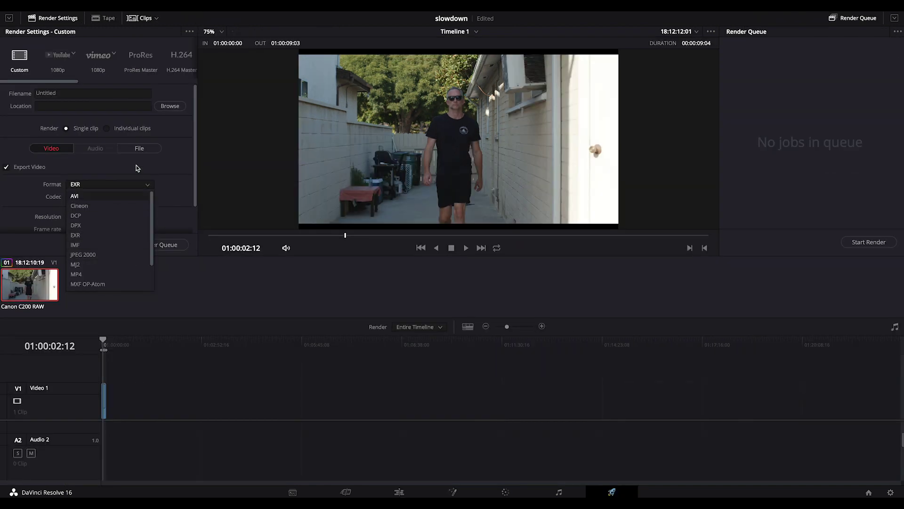
- Choose the ProRes Master preset set to Apple ProRes 422 and add Timeline 1 to the render queue
click(140, 58)
click(141, 59)
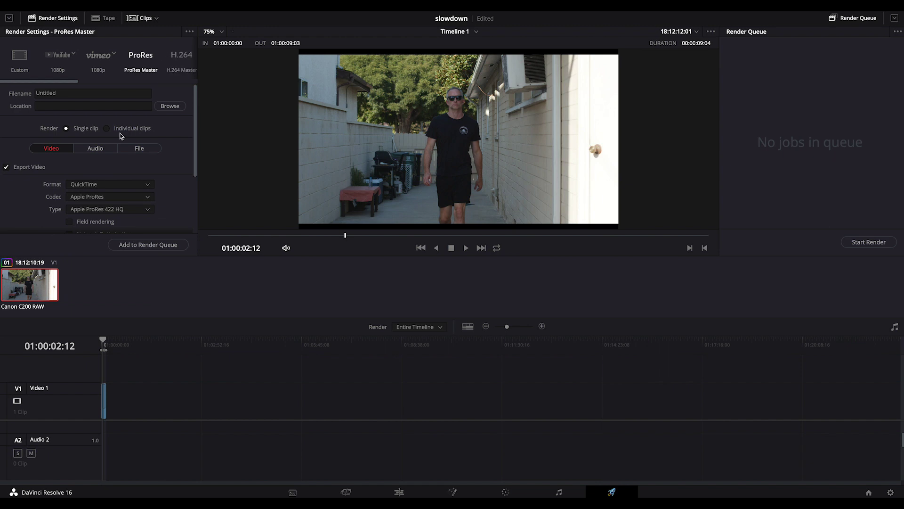
click(125, 210)
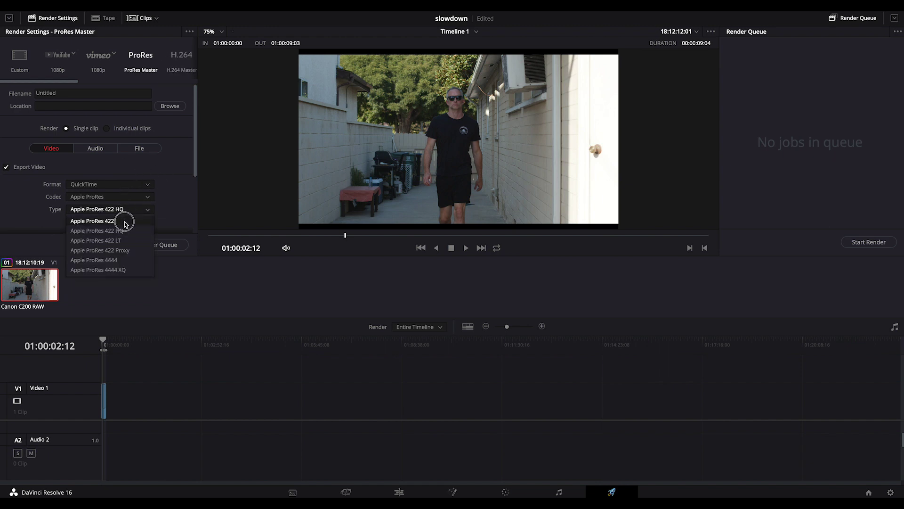
click(101, 219)
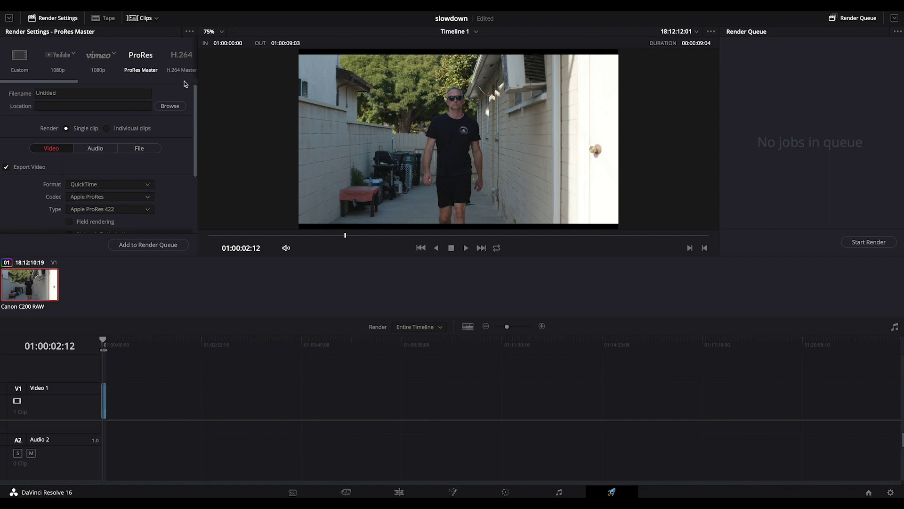
scroll(188, 201, down, 3)
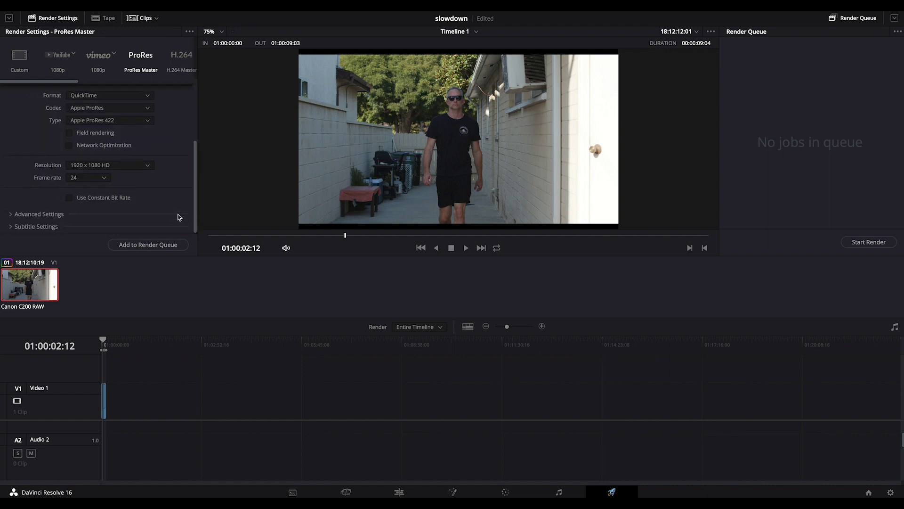
click(147, 246)
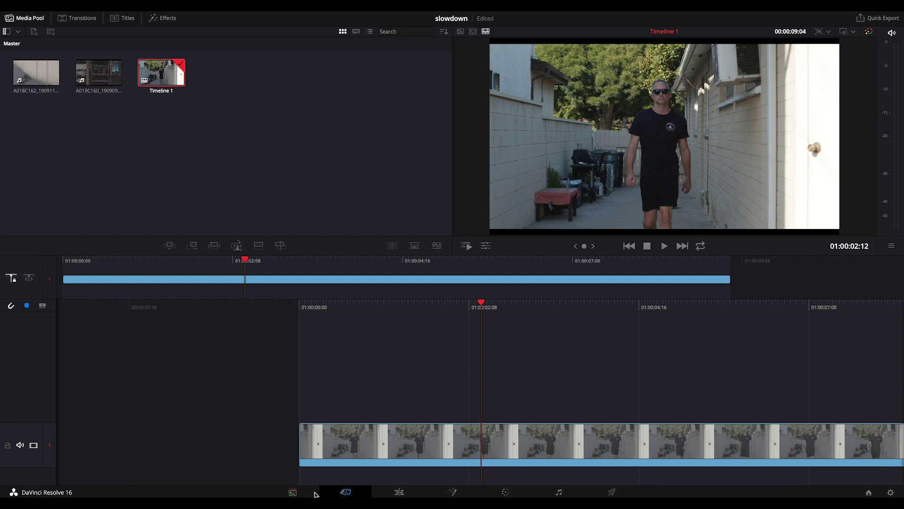
- Import the rendered walk tall.mov into the Media Pool and play it back
click(293, 493)
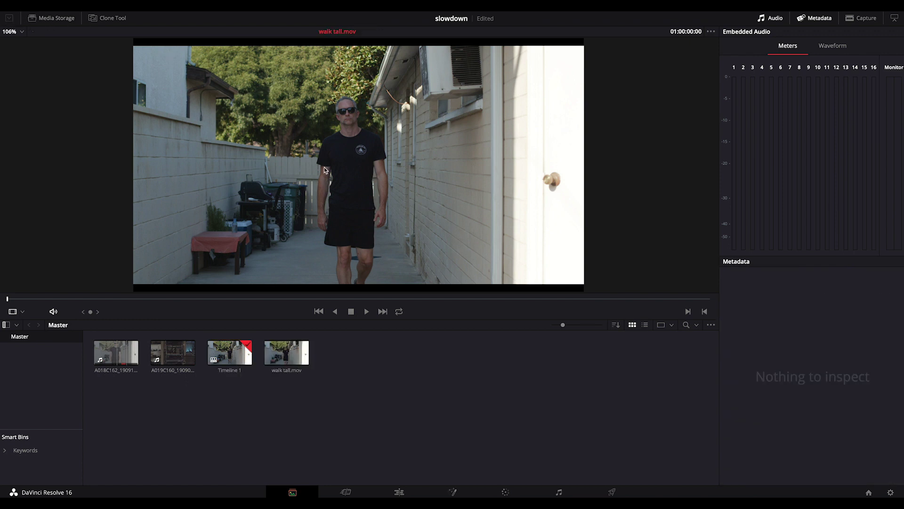
click(290, 357)
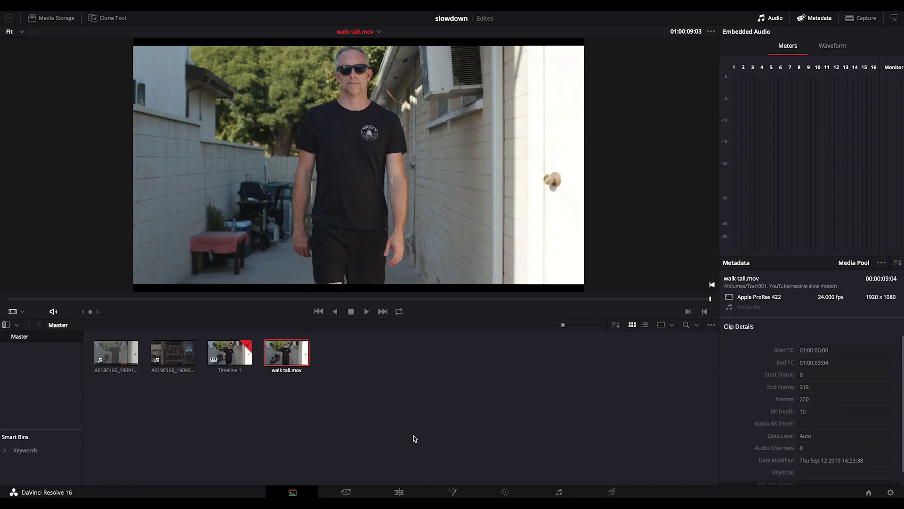
key(space)
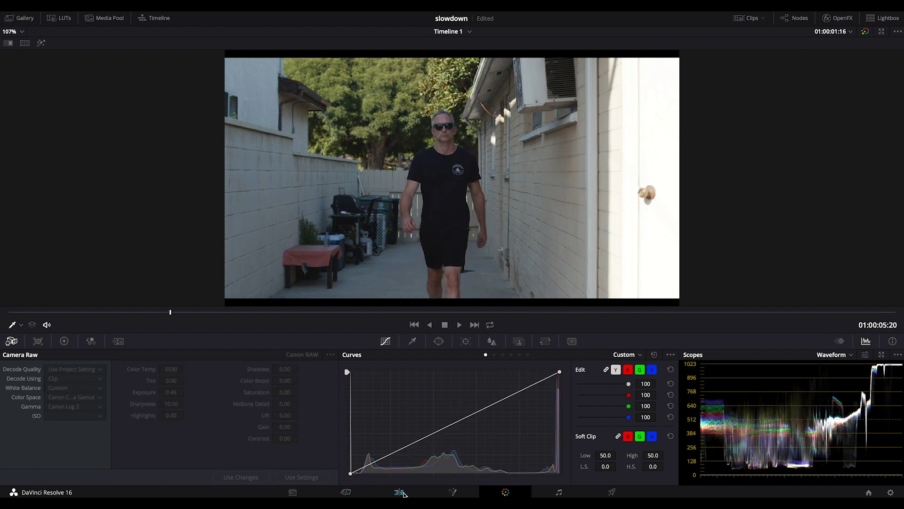
- Load the A019C160 juggling clip into the Edit page source viewer and scrub its frames
click(403, 493)
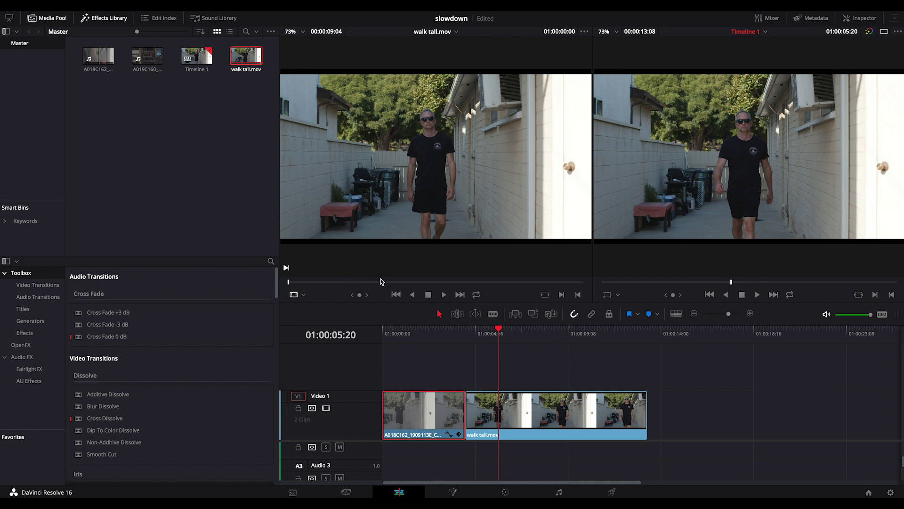
click(149, 64)
double_click(149, 64)
mouse_move(529, 281)
mouse_down()
mouse_move(507, 281)
mouse_move(528, 282)
mouse_move(521, 281)
mouse_up()
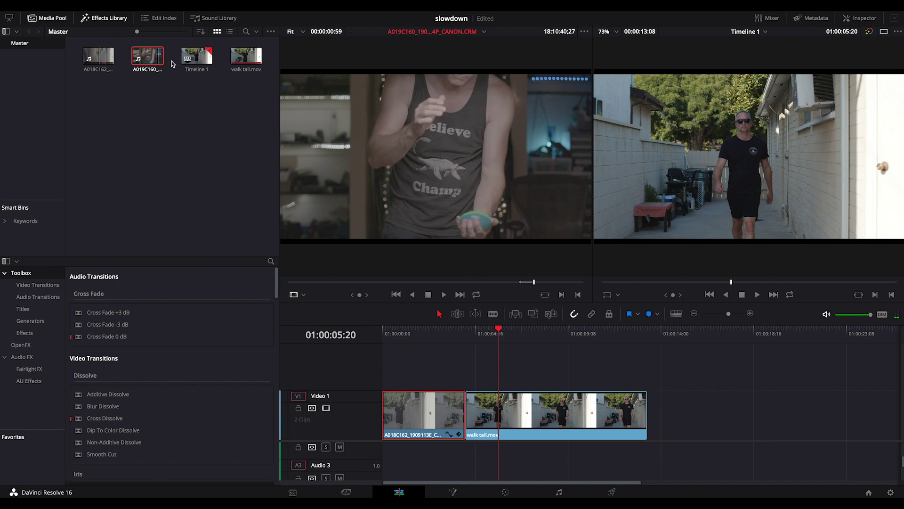
right_click(149, 57)
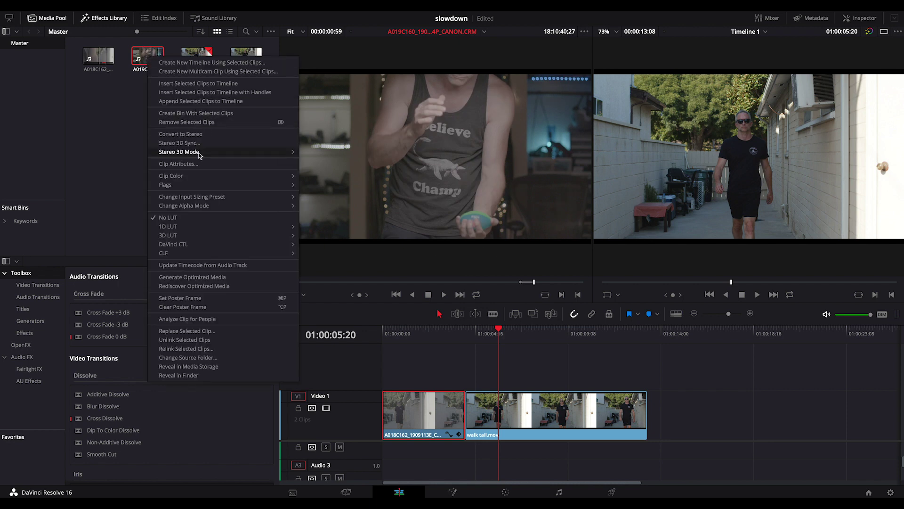
- Conform clip A019C160 to a 24 fps video frame rate in Clip Attributes
click(200, 164)
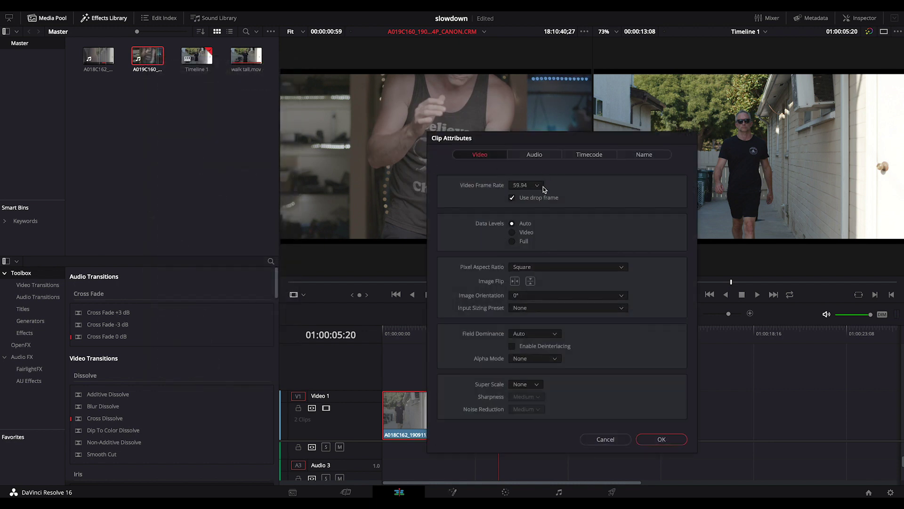
click(537, 186)
click(527, 197)
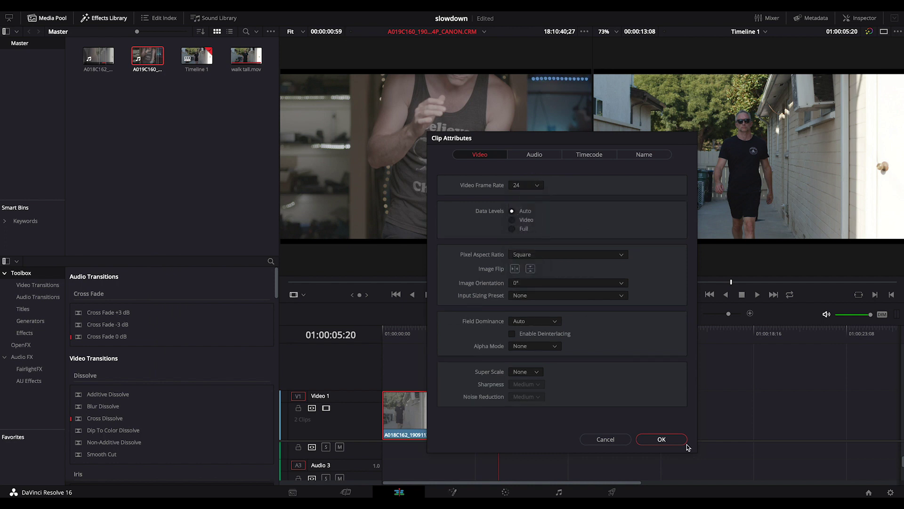
click(661, 438)
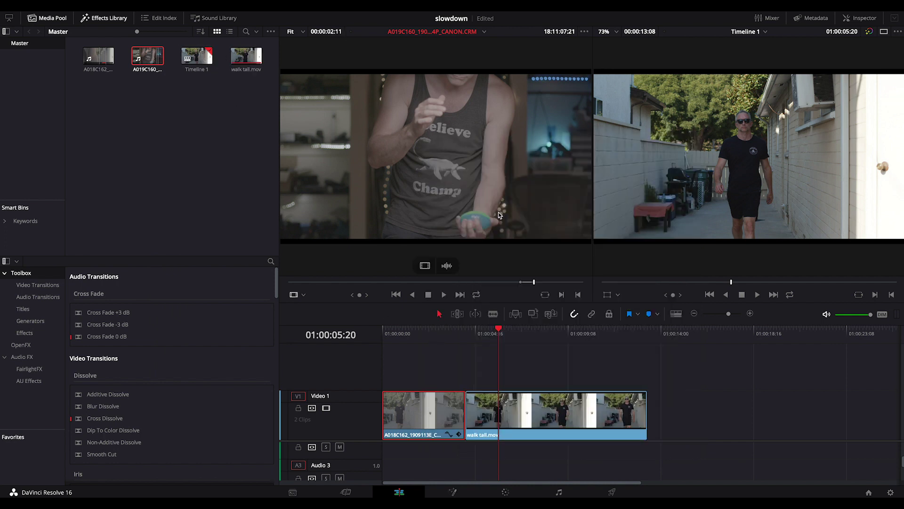
- Place A019C160 on V1 after walk tall.mov and park the playhead at its start
drag(498, 212, 683, 415)
click(695, 335)
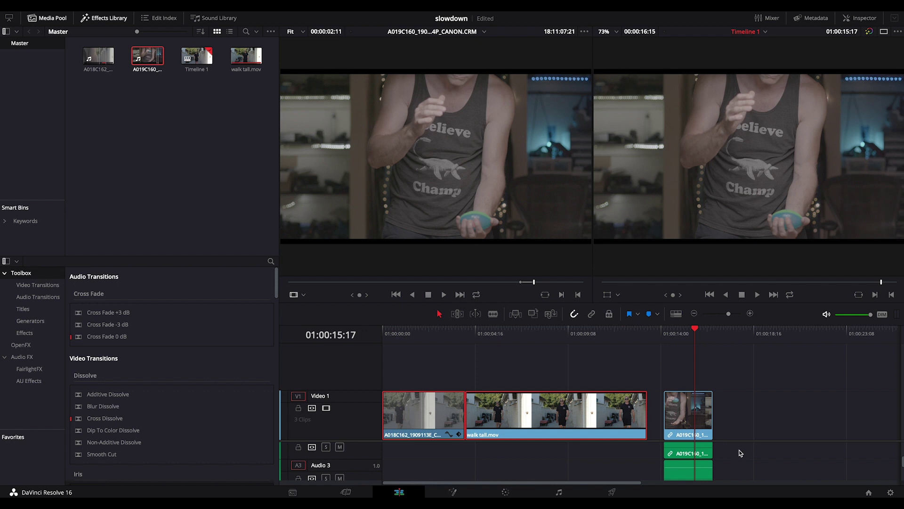
click(739, 452)
scroll(739, 452, down, 2)
click(673, 330)
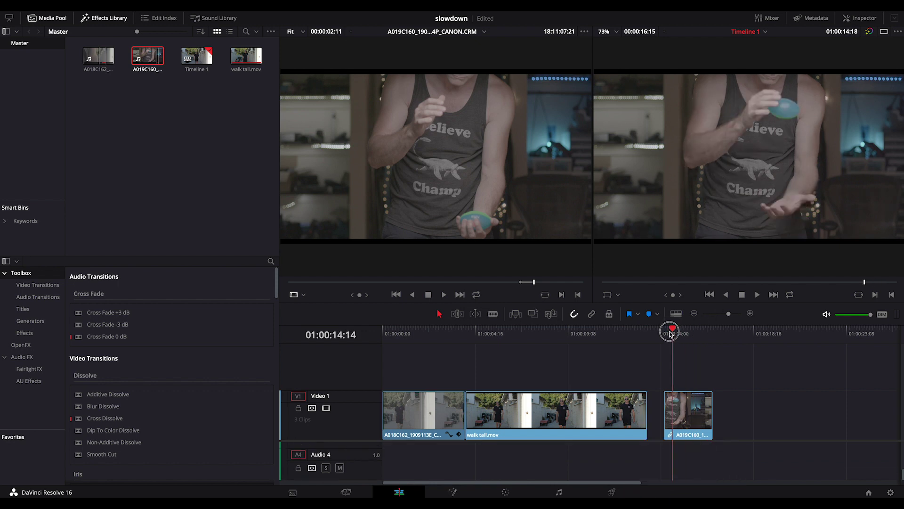
- Play back the newly added clip, then show its properties in the Inspector
key(space)
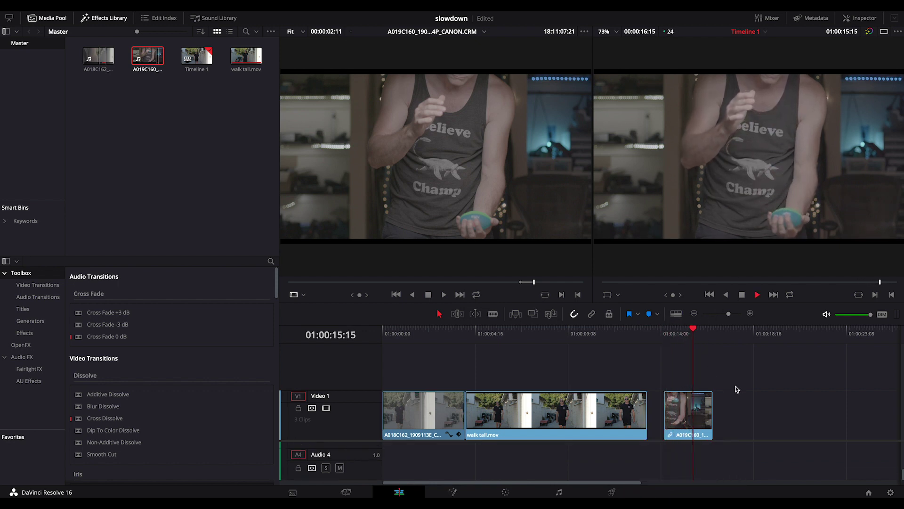
click(679, 330)
key(space)
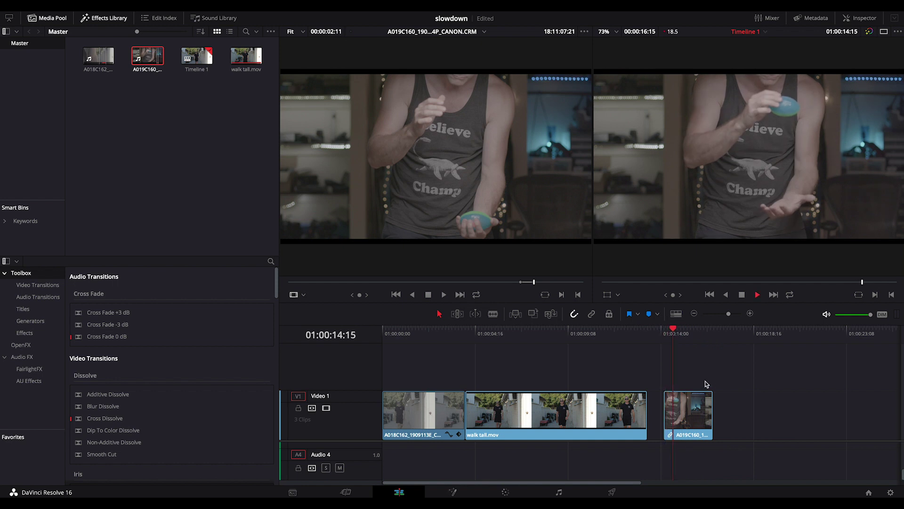
key(space)
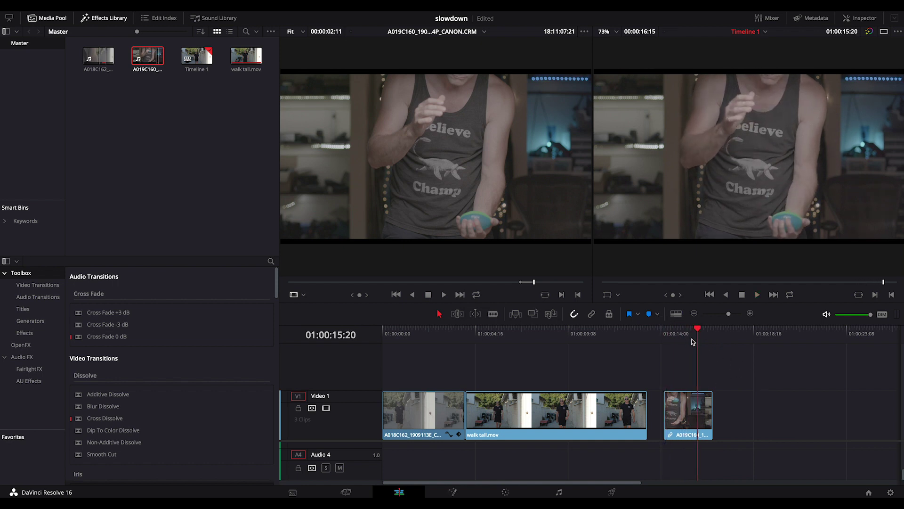
click(862, 20)
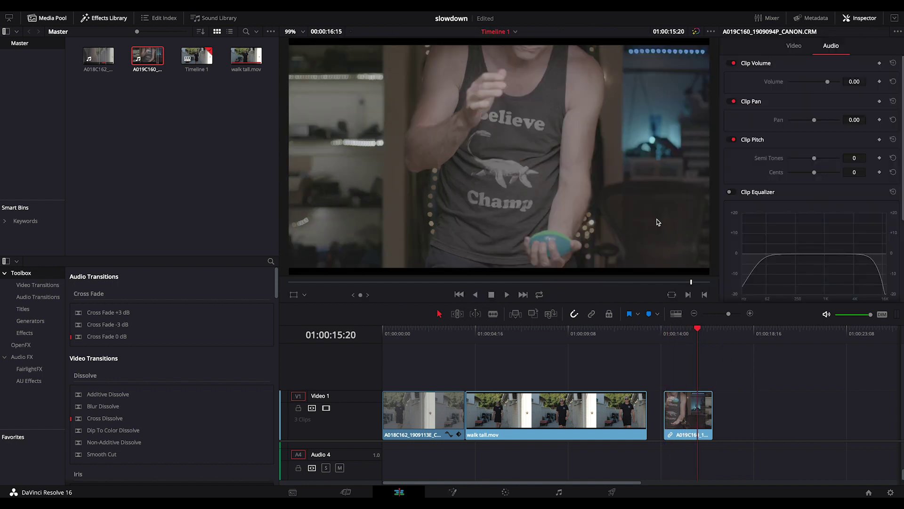
- Slow the A019C160 timeline clip to 38% speed and play it back
right_click(685, 425)
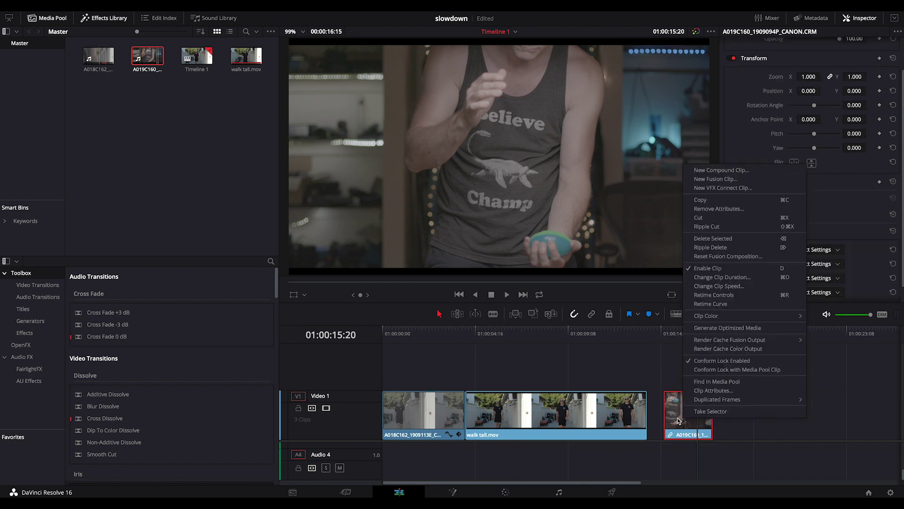
click(722, 286)
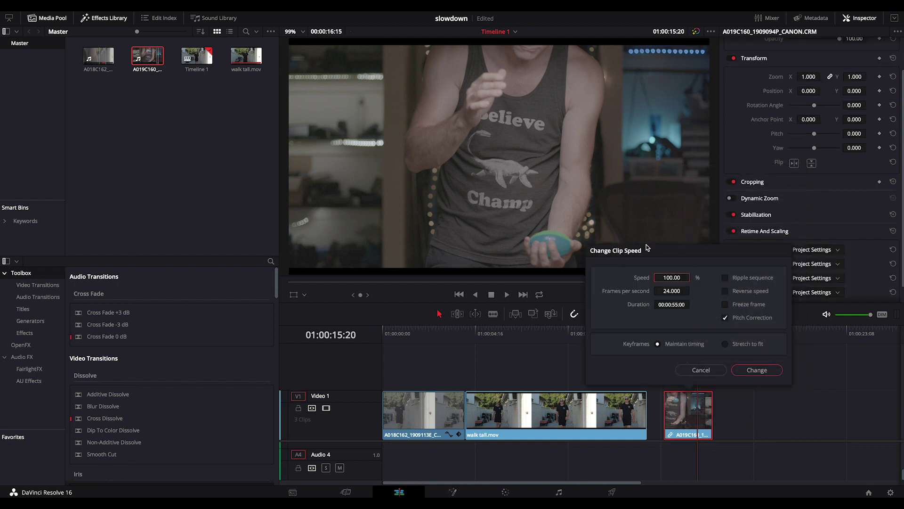
double_click(669, 277)
text(38)
key(Return)
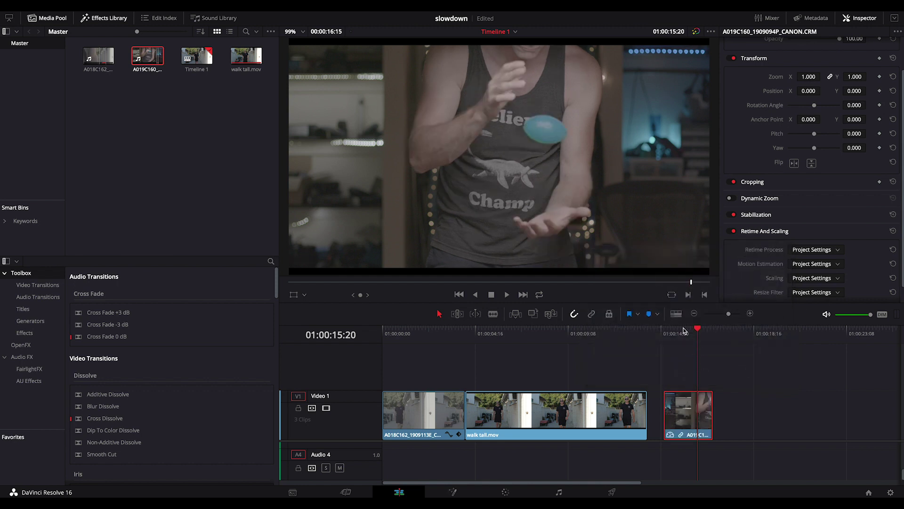
click(665, 328)
key(space)
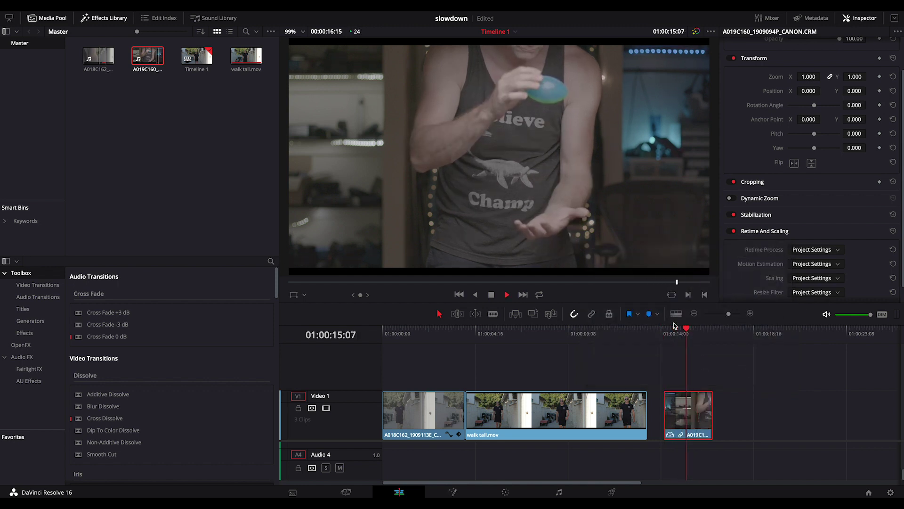
key(space)
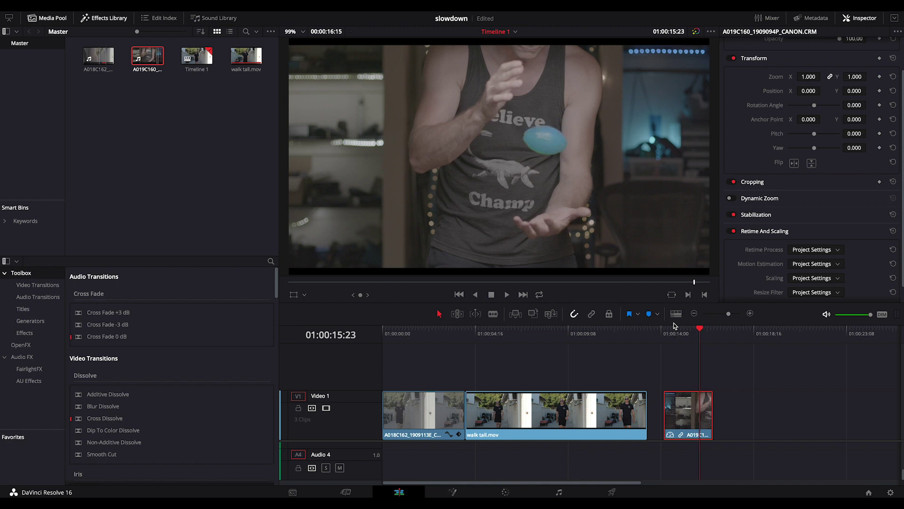
- Retime the clip with Optical Flow and Speed Warp, review it, then go to the Color page
click(831, 253)
click(815, 292)
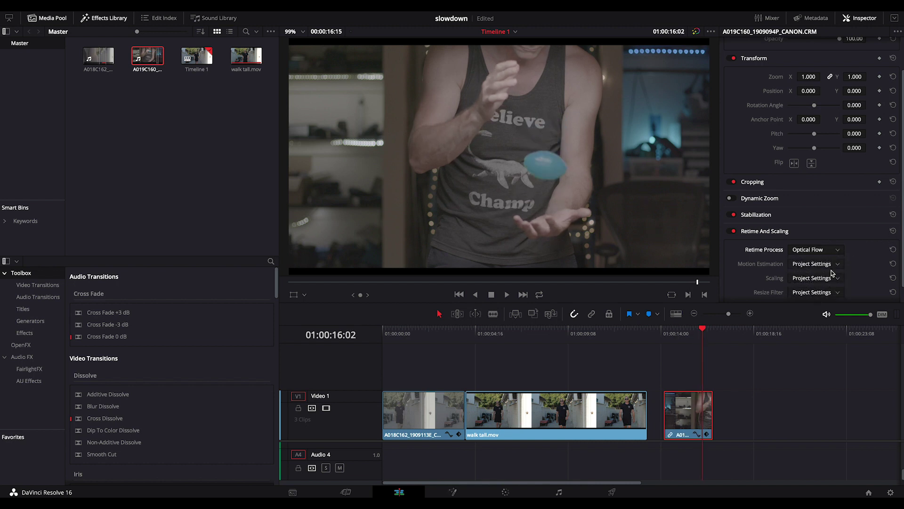
click(822, 264)
click(815, 325)
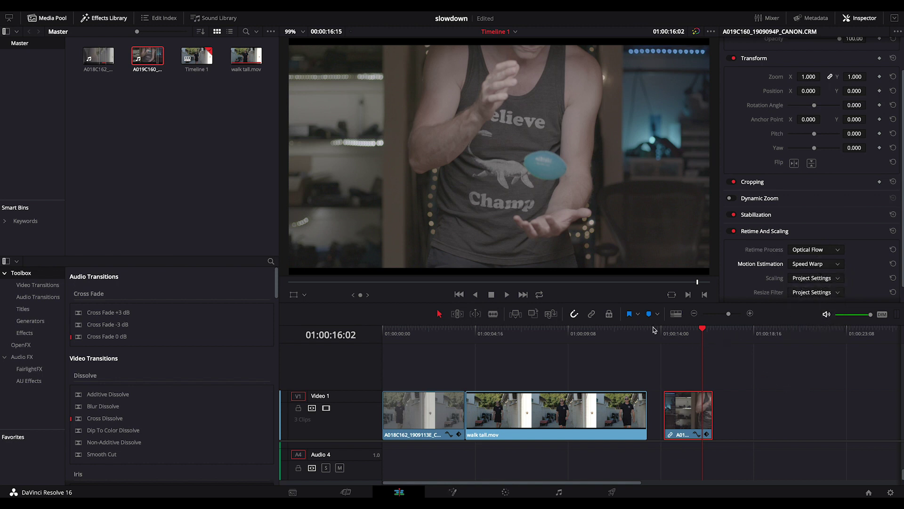
click(675, 332)
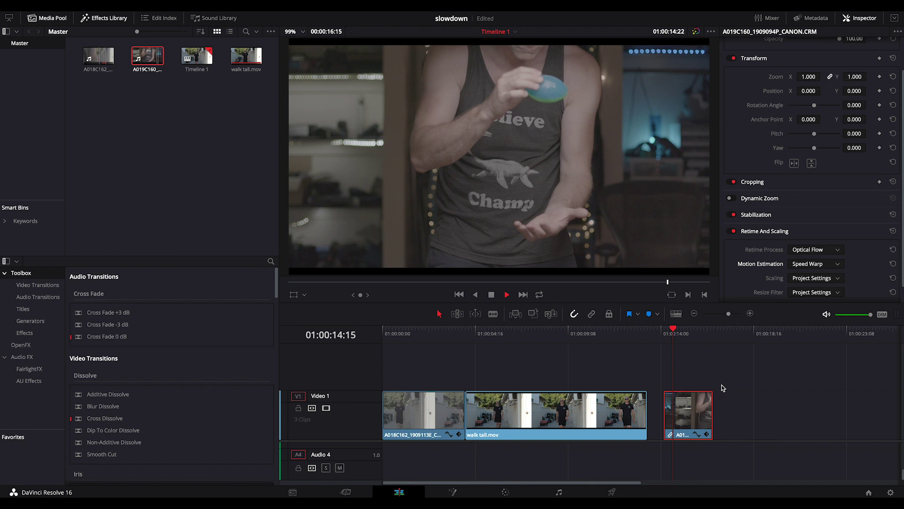
key(space)
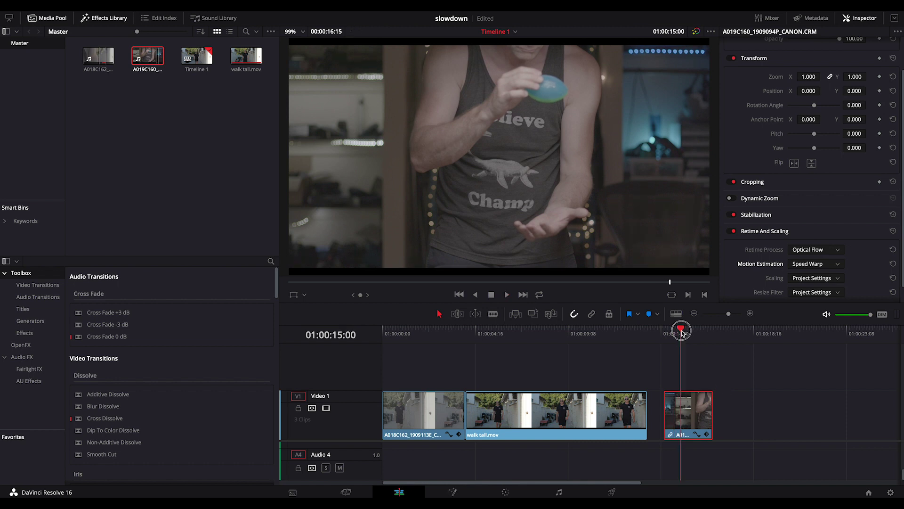
key(space)
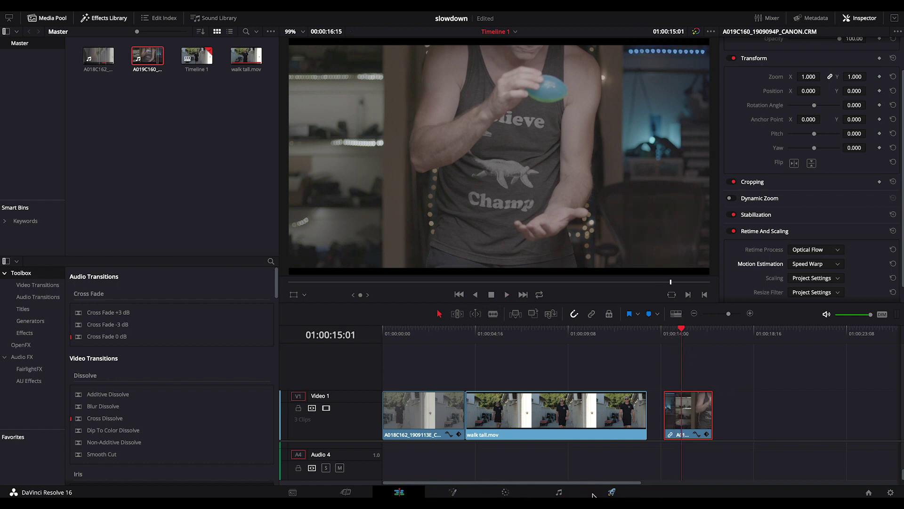
click(611, 491)
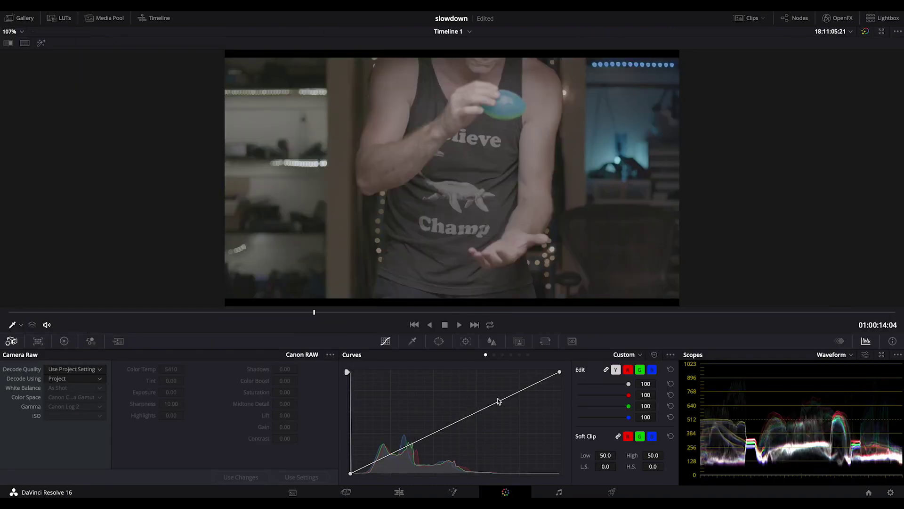
drag(498, 401, 490, 392)
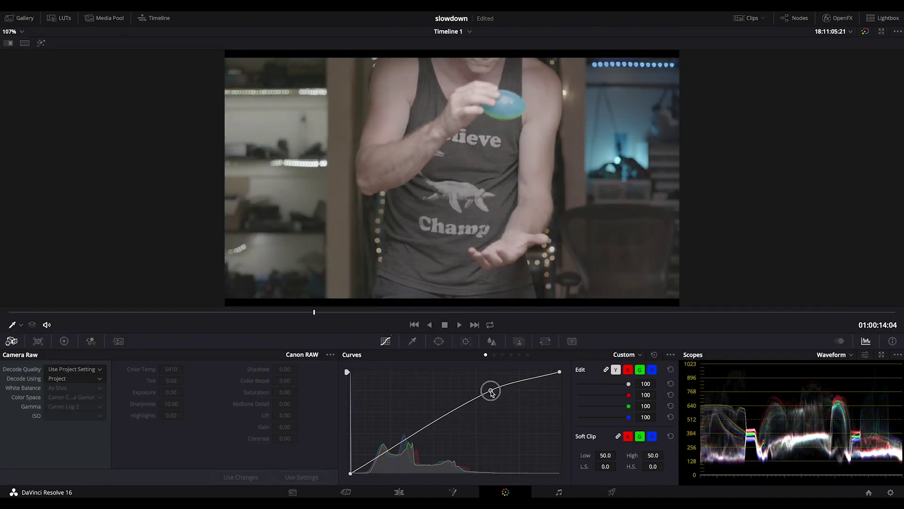
drag(406, 445, 405, 456)
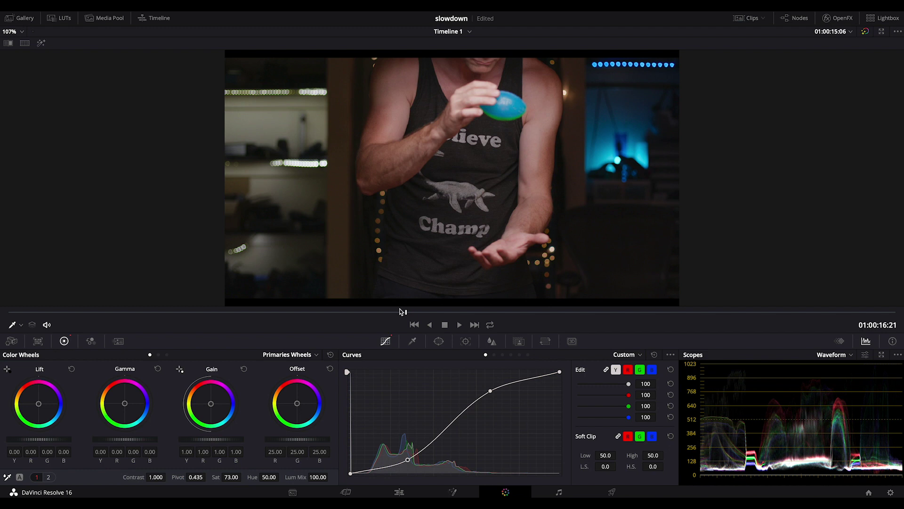
drag(401, 312, 564, 319)
key(space)
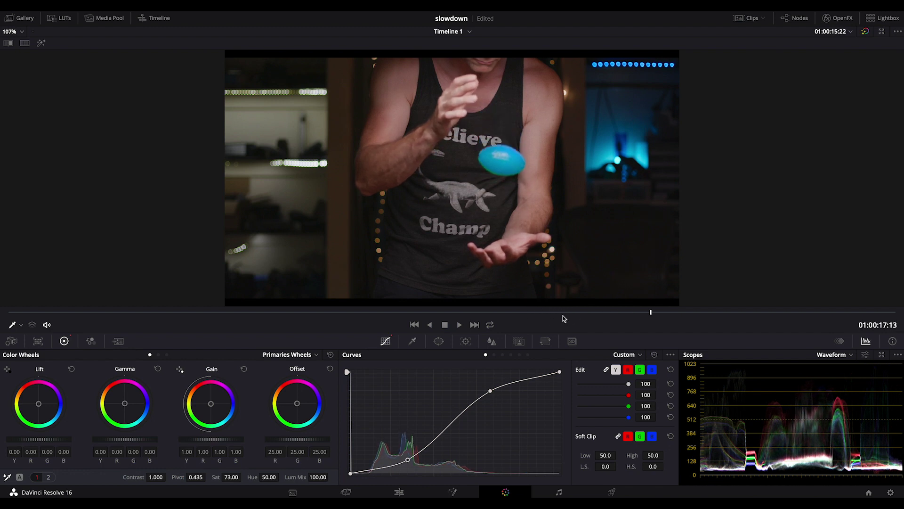
key(Left)
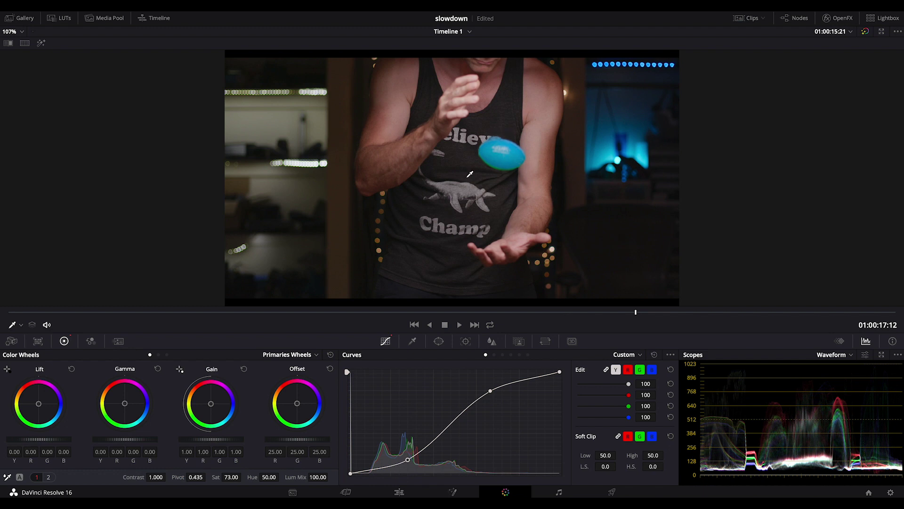
key(Right)
key(Right)
key(Right)
key(Right)
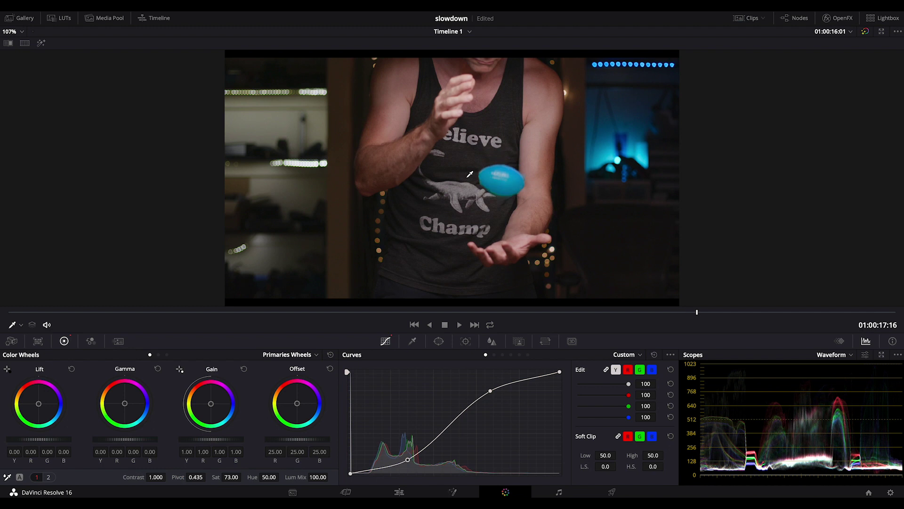
key(Left)
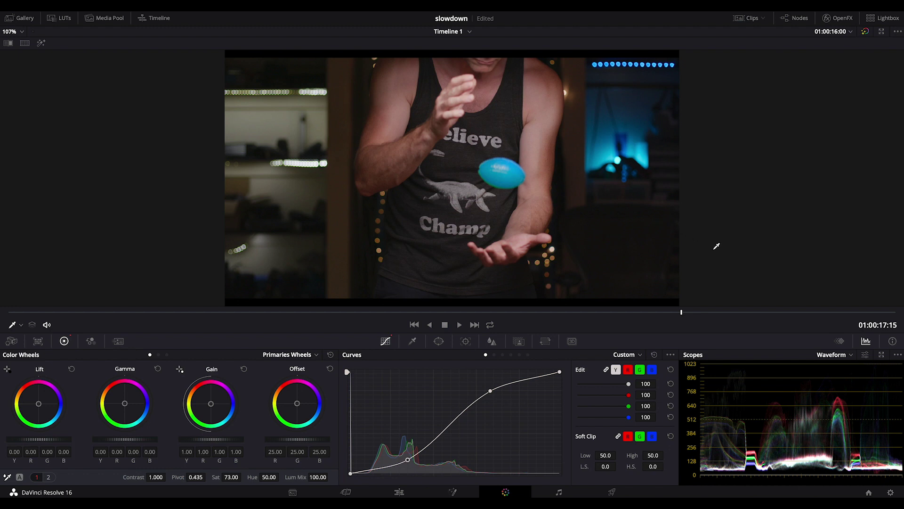
key(Right)
key(Right)
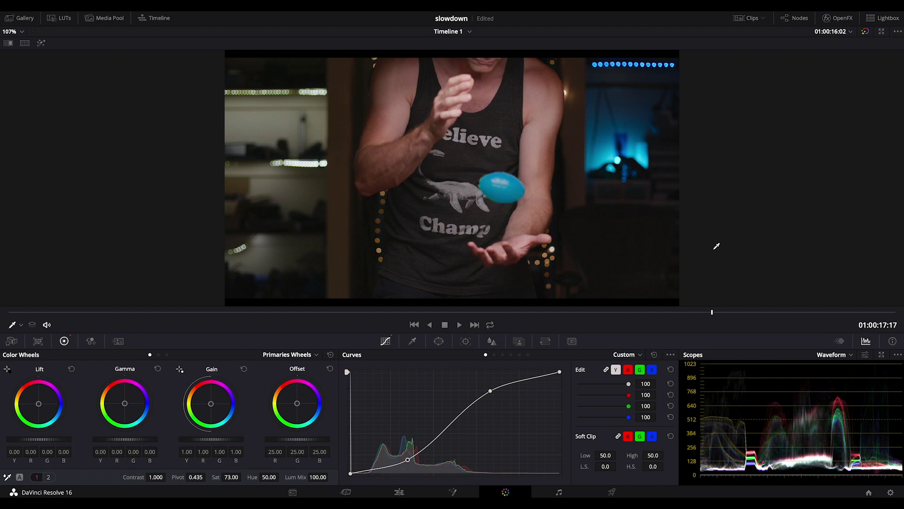
key(Right)
key(Right)
key(Right)
key(Left)
key(Left)
key(Left)
key(Right)
key(Right)
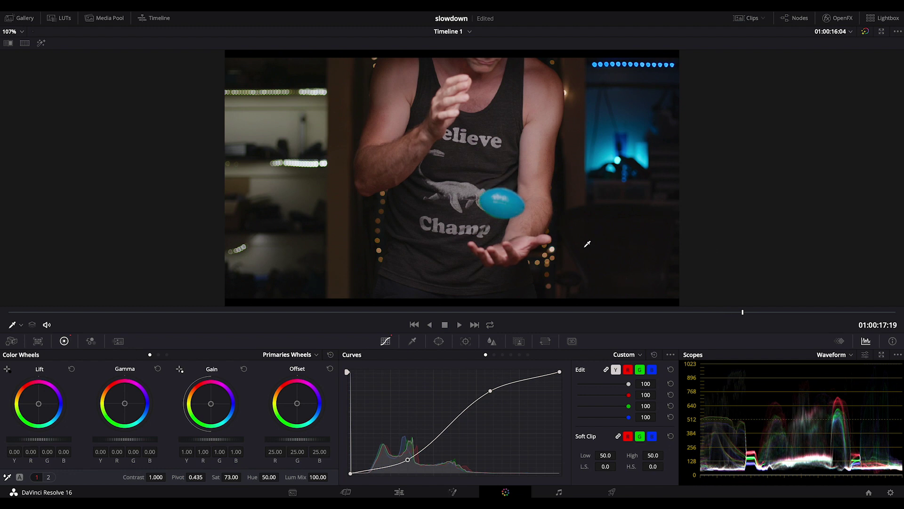
key(Left)
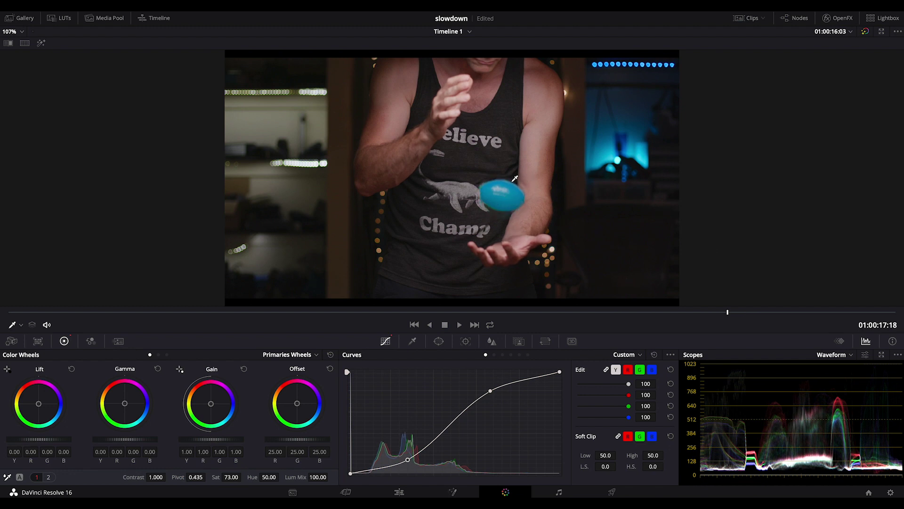
key(Right)
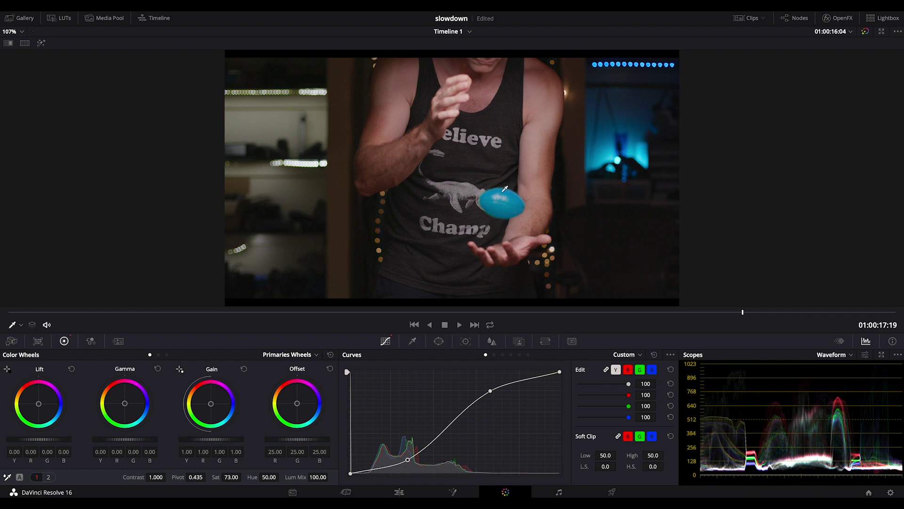
key(Right)
key(Right)
key(space)
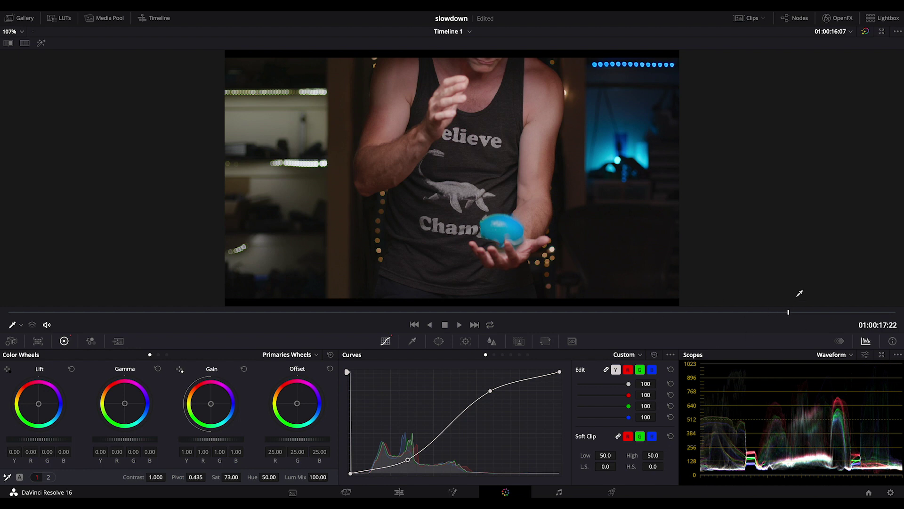
key(Right)
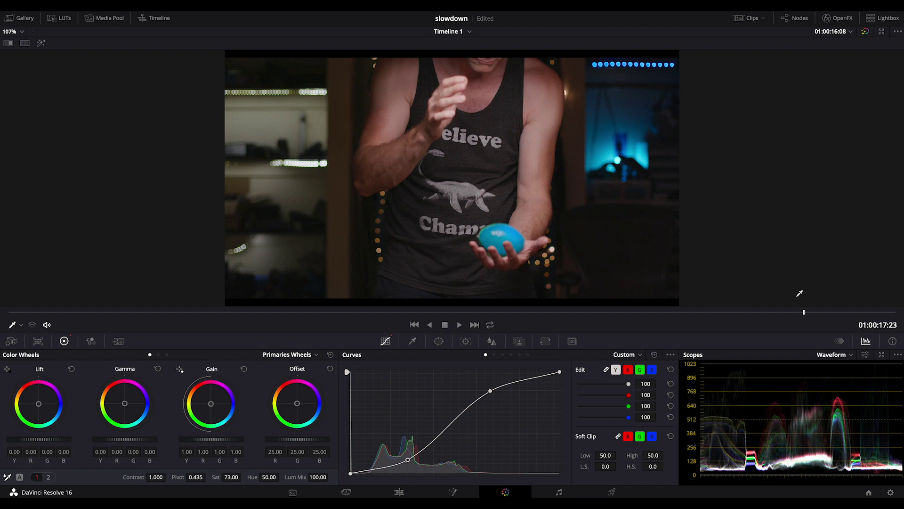
key(Left)
key(Left)
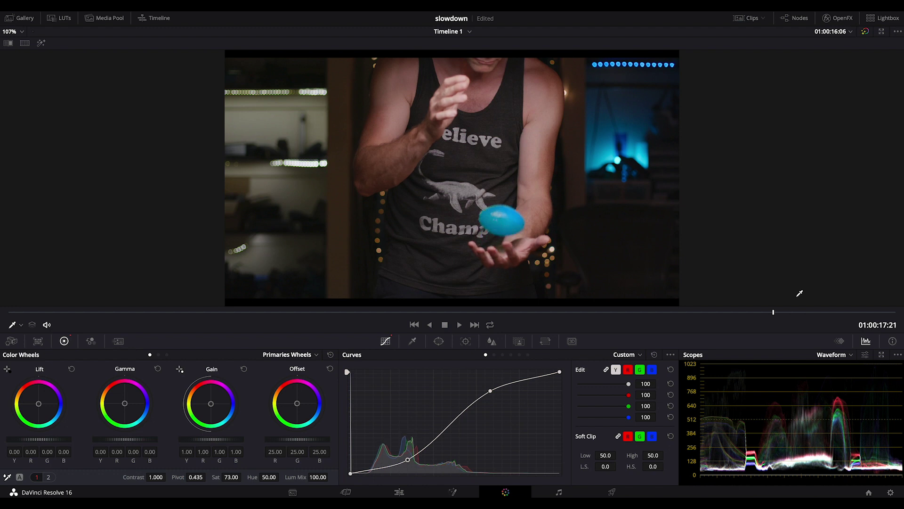
key(Right)
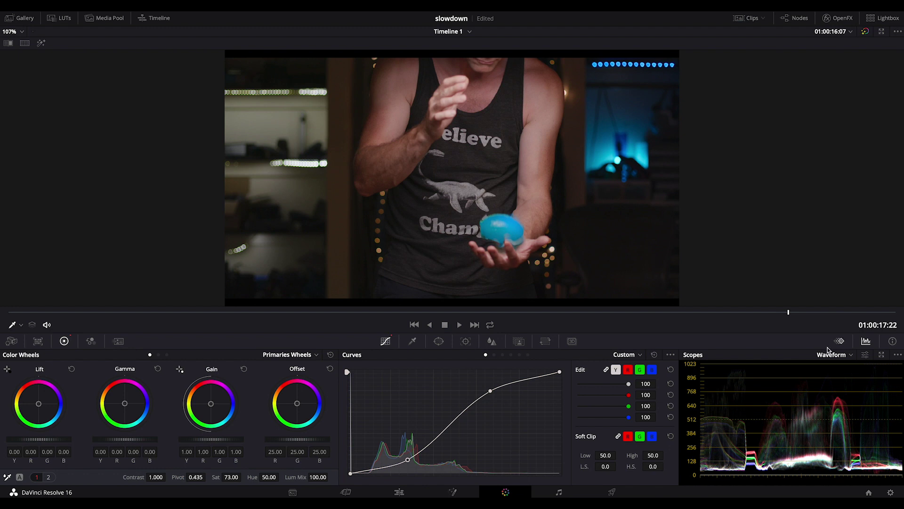
click(118, 341)
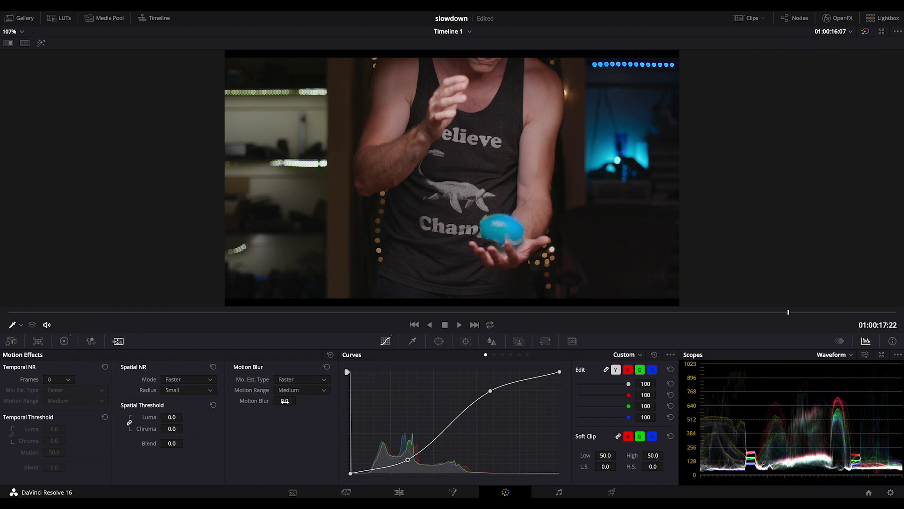
- Set motion blur to 74.4 with Large motion range and Better estimation, then play it back
drag(285, 400, 323, 404)
click(305, 391)
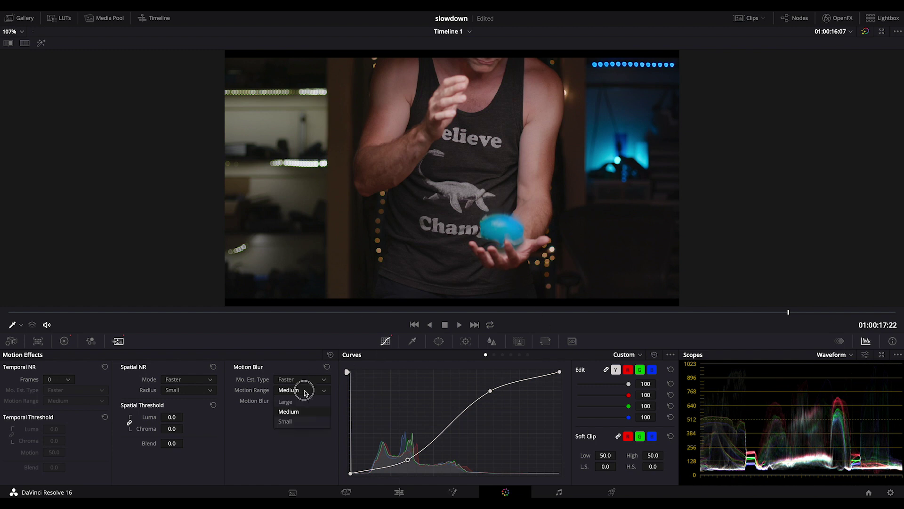
click(305, 402)
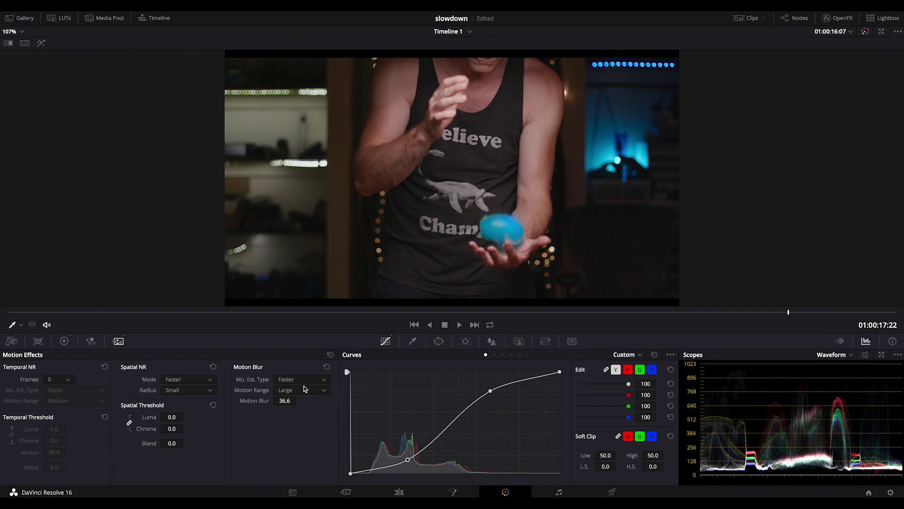
click(305, 380)
click(305, 403)
drag(288, 400, 367, 407)
drag(788, 312, 523, 315)
key(space)
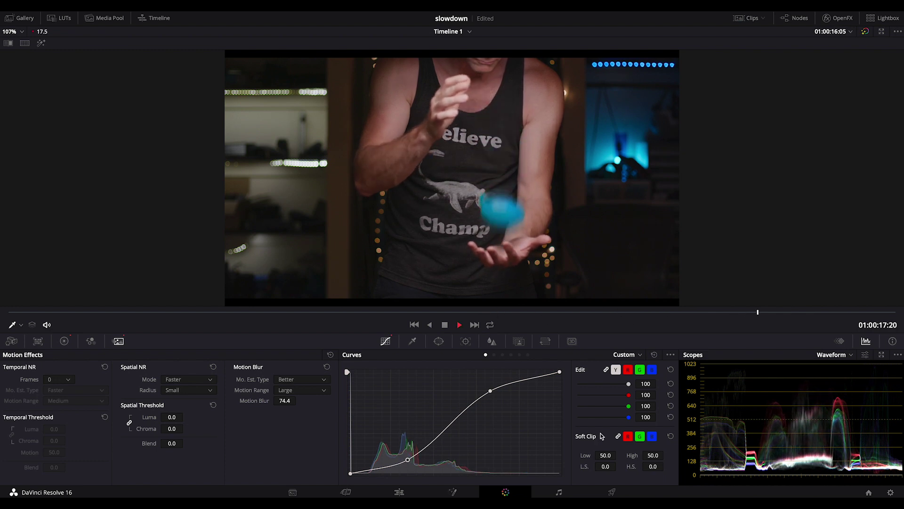
click(328, 312)
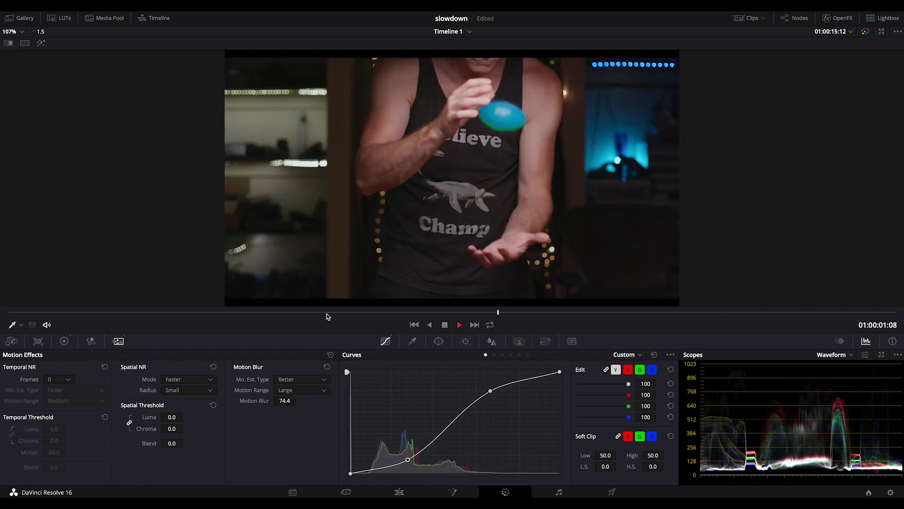
- Compare the mid-air ball with motion blur reset, then restore the blur with Ctrl+Z
drag(834, 318, 757, 314)
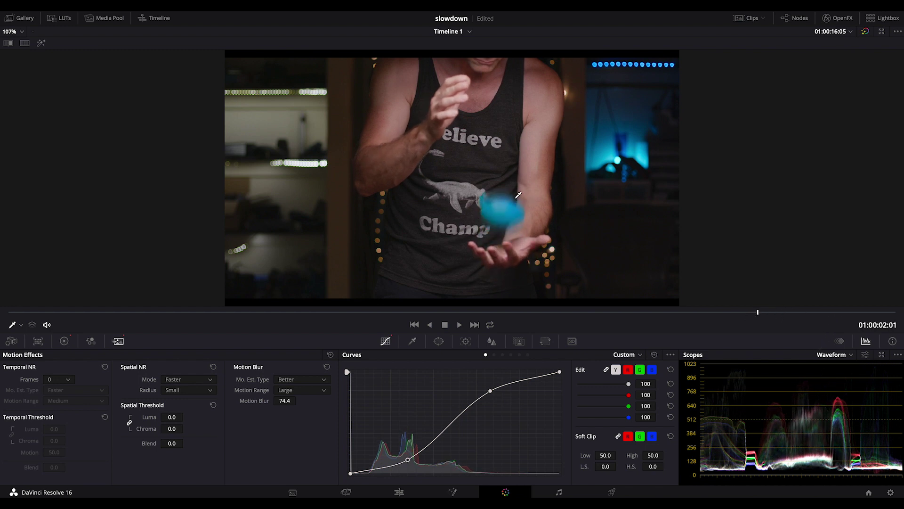
drag(752, 315, 697, 314)
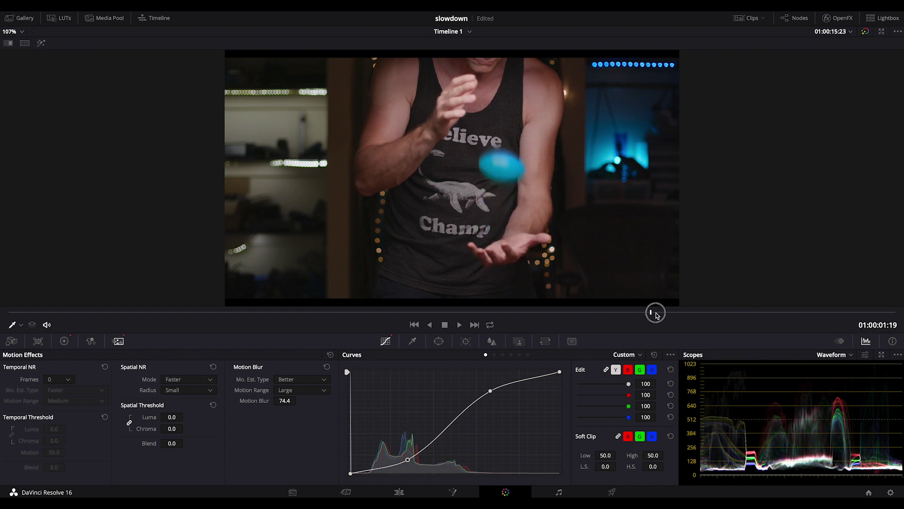
click(327, 366)
key(ctrl+z)
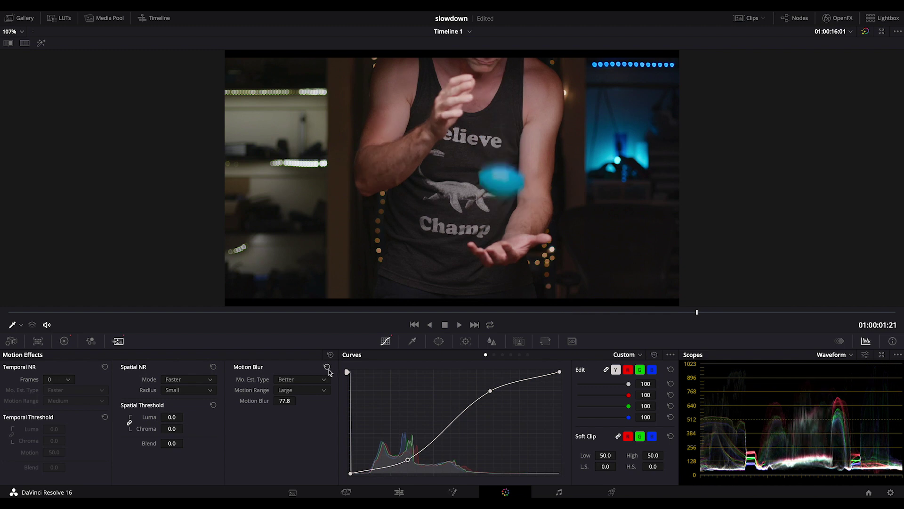
drag(691, 312, 651, 312)
click(327, 367)
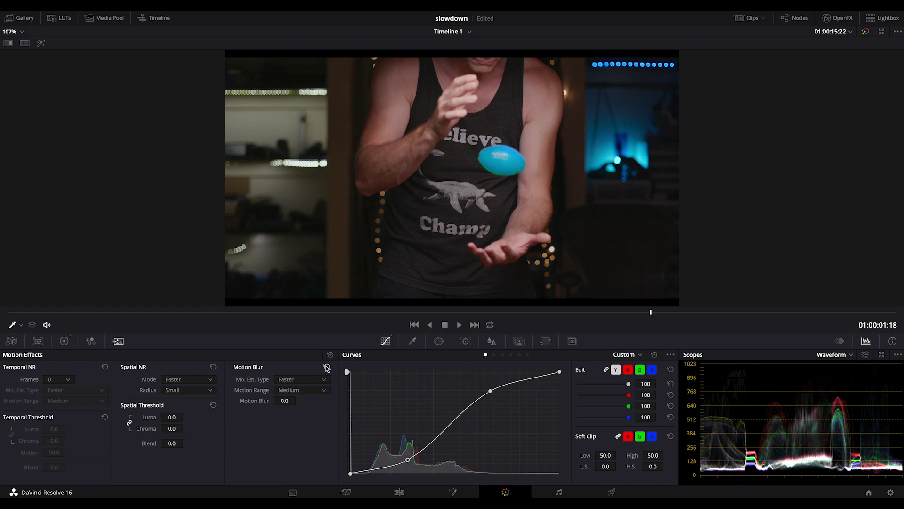
key(Right)
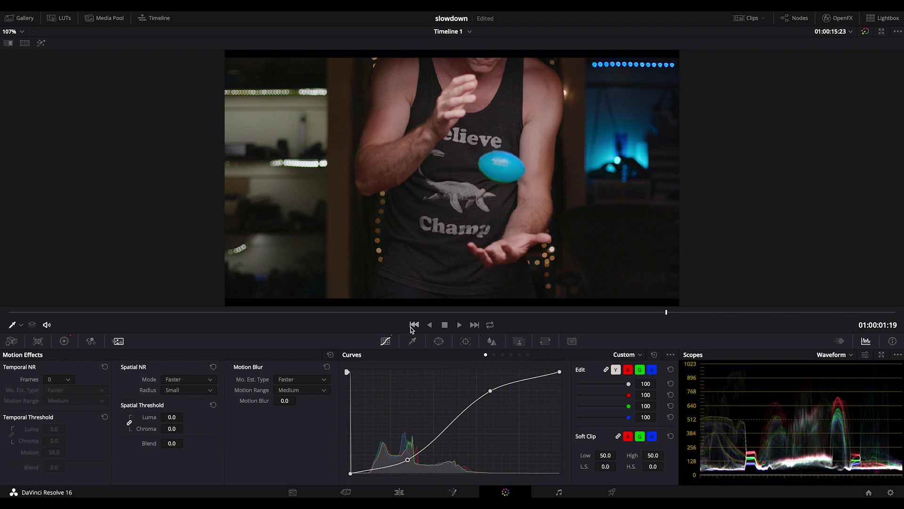
key(ctrl+z)
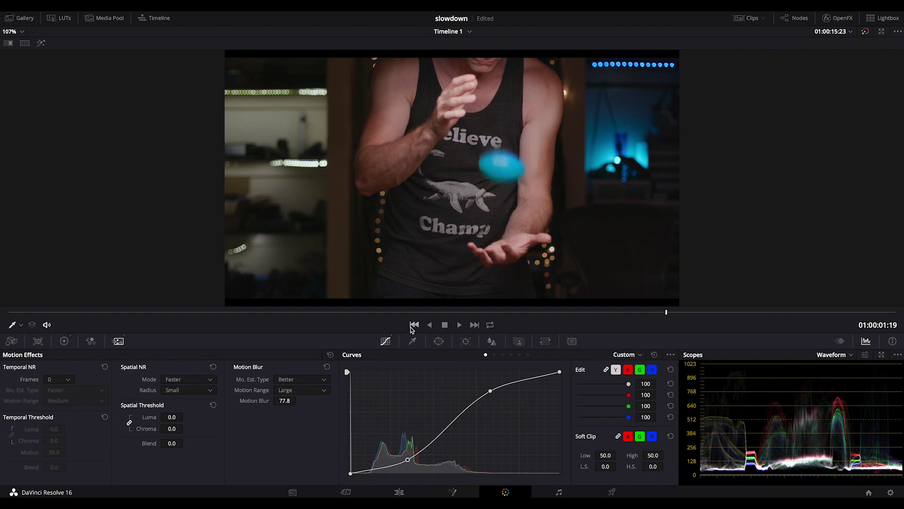
- Scrub and play through the toss to review the ball with motion blur at 77.8
drag(666, 313, 880, 313)
drag(799, 317, 543, 313)
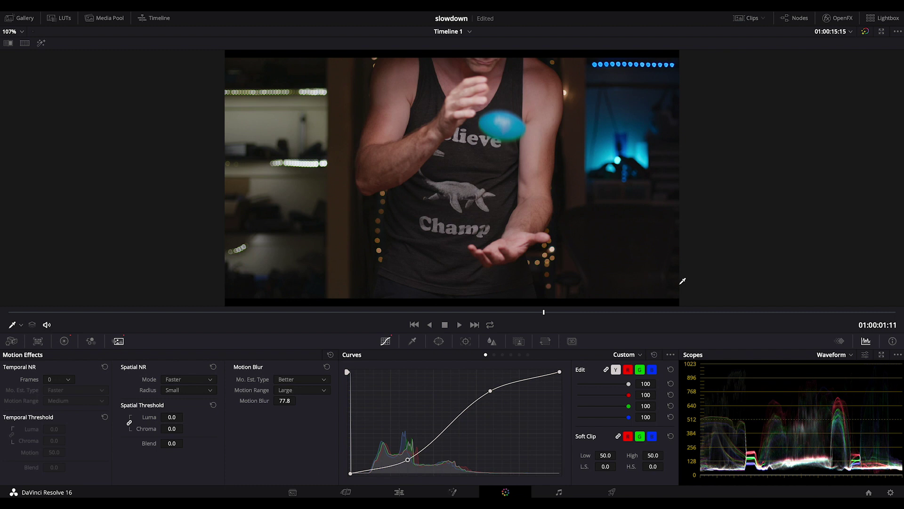
drag(545, 314, 498, 318)
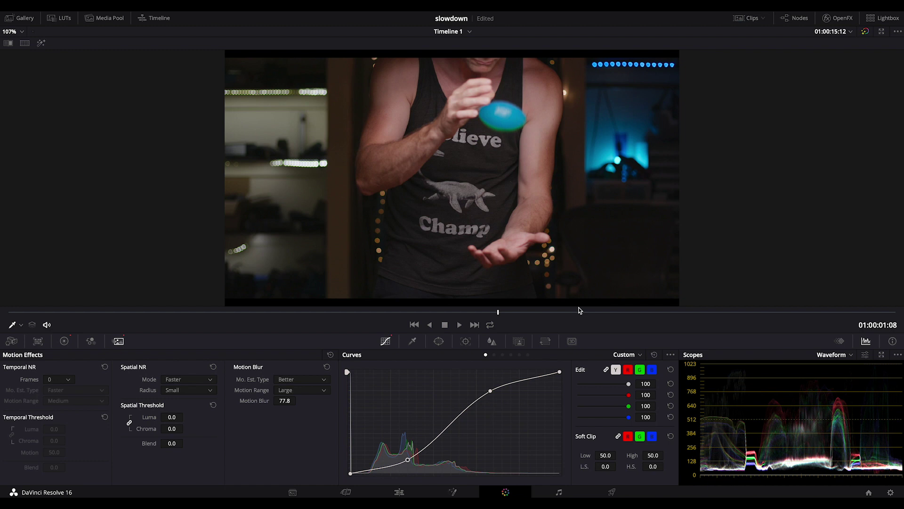
key(space)
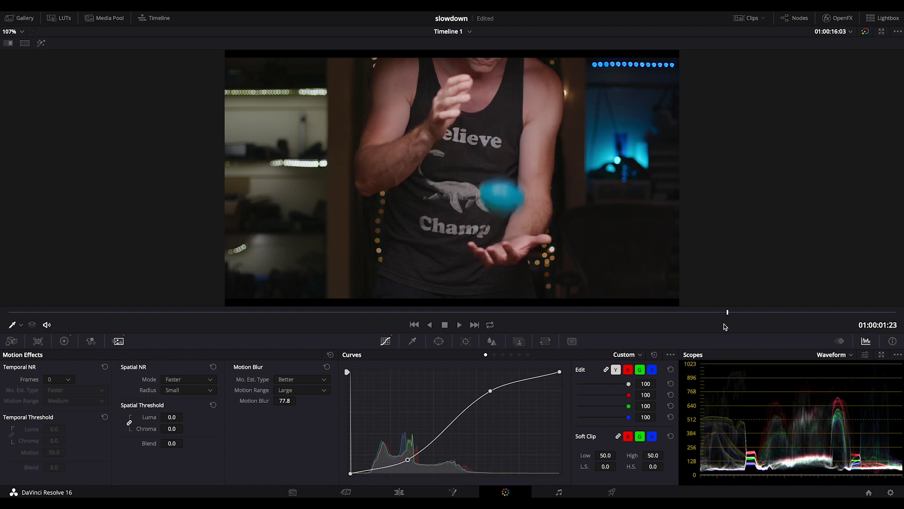
drag(722, 315, 529, 314)
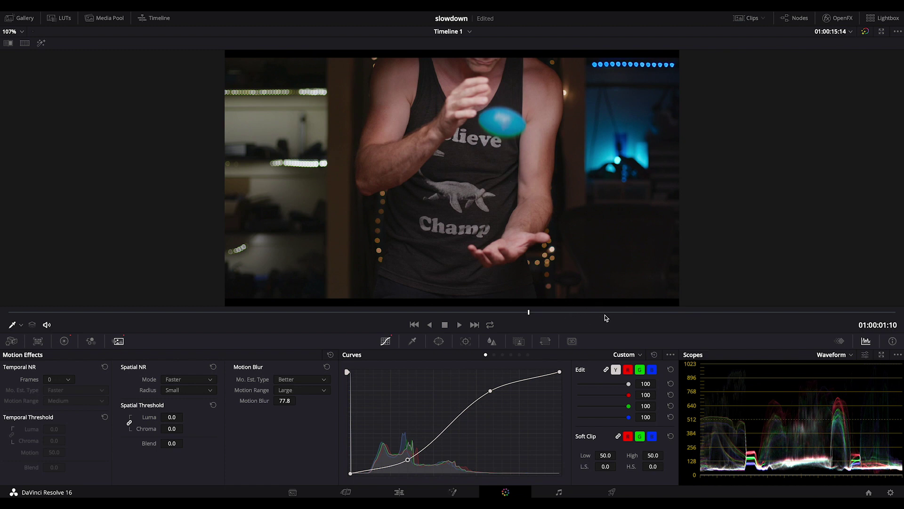
drag(559, 315, 605, 312)
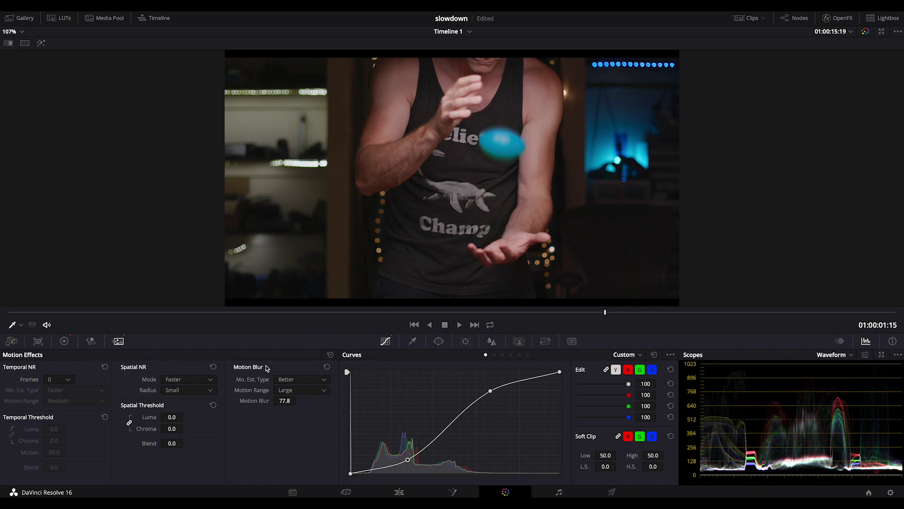
- On the Edit page Inspector, set ball drop.mov to Optical Flow with Speed Warp, then review the retimed ball
click(399, 491)
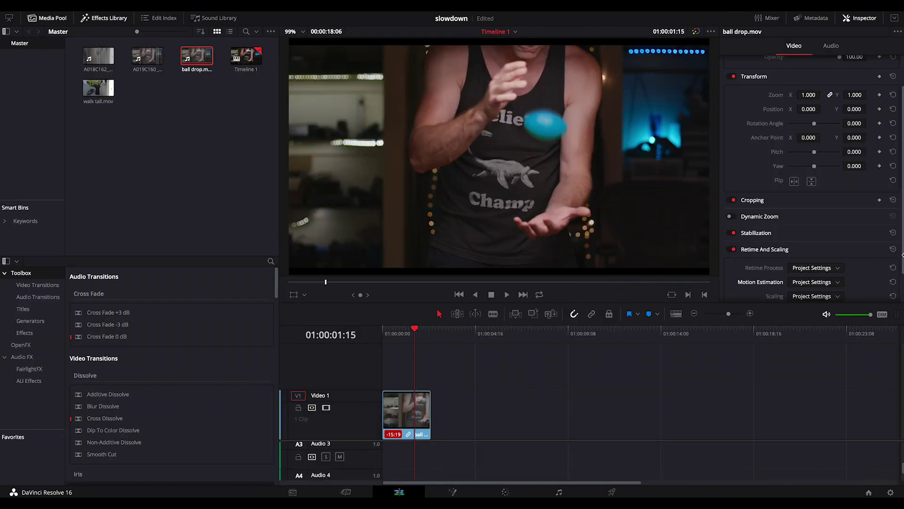
scroll(829, 238, down, 2)
click(828, 234)
click(819, 275)
click(827, 248)
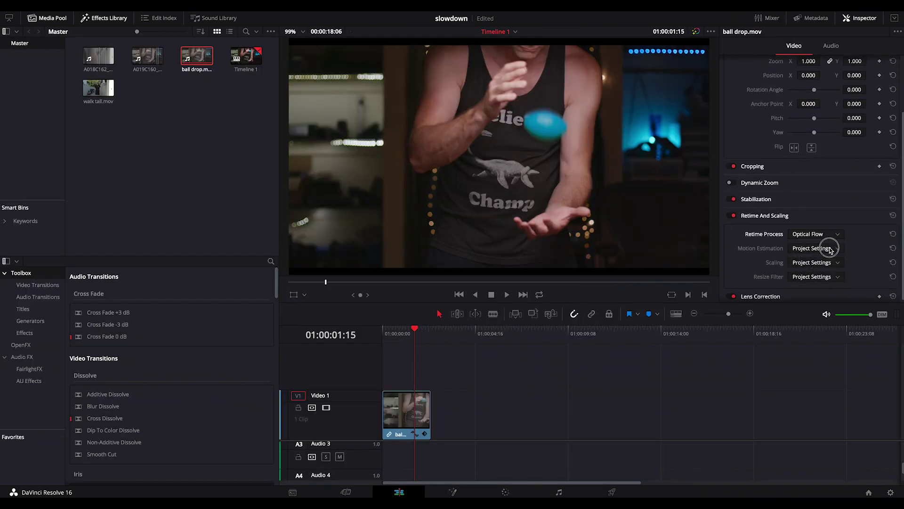
click(817, 307)
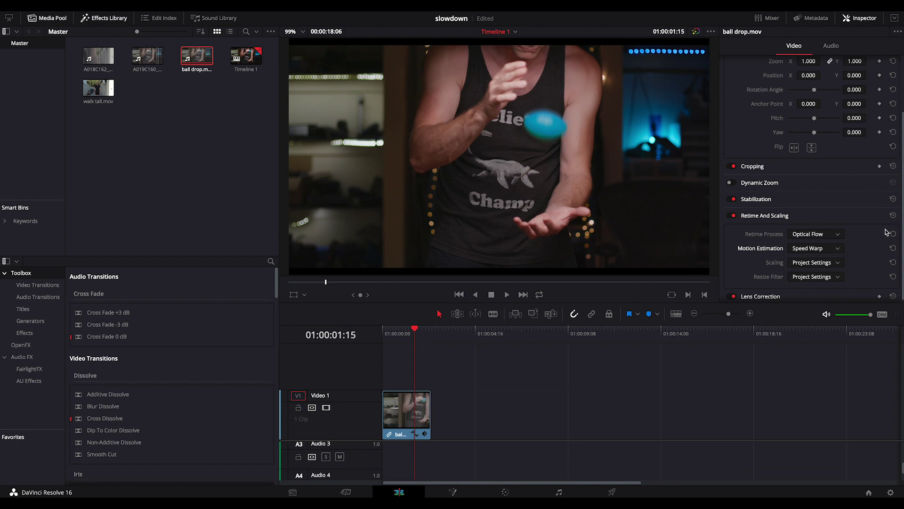
click(819, 235)
click(822, 264)
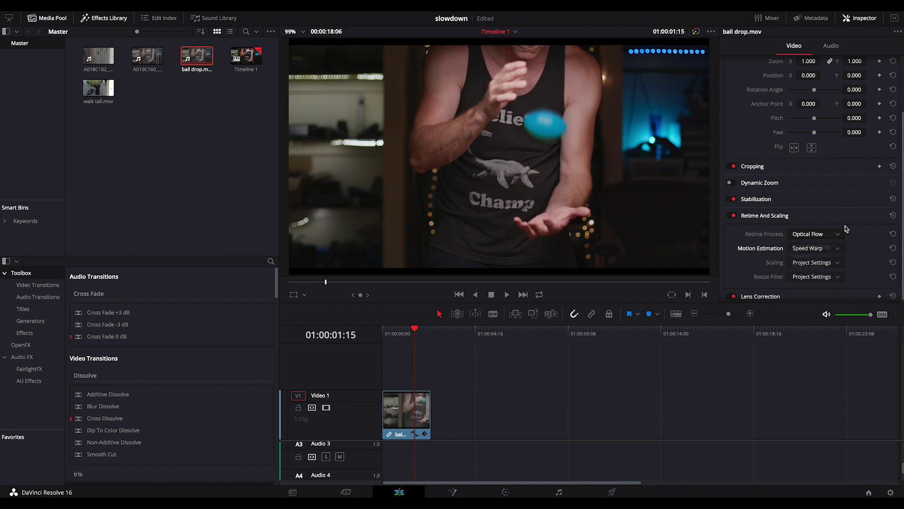
drag(401, 335, 421, 338)
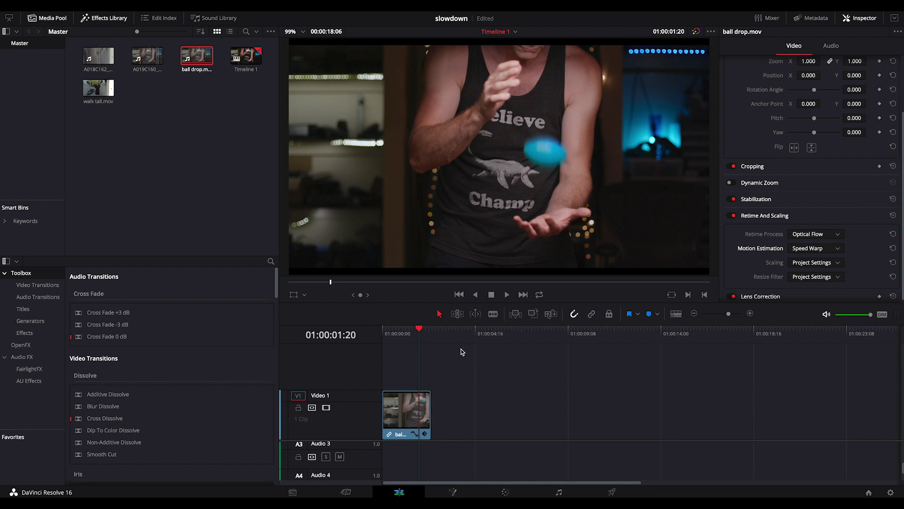